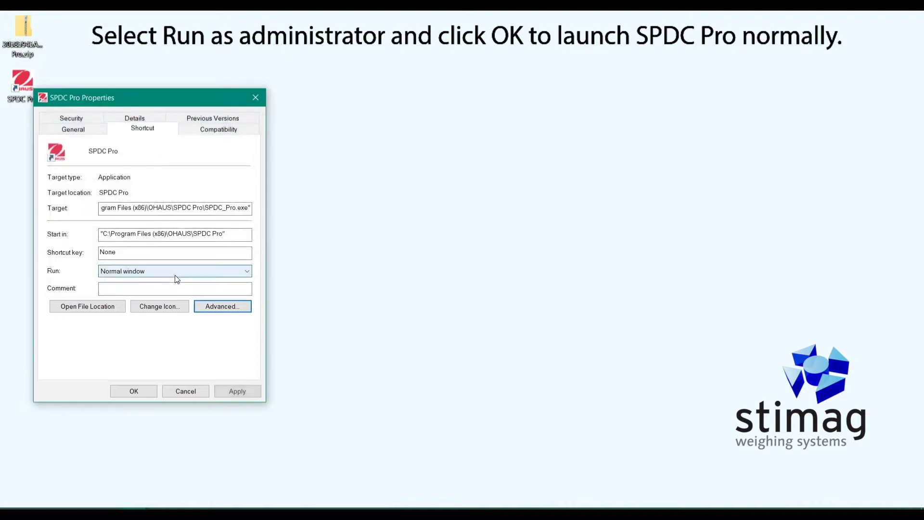
Apply and confirm the changed SPDC Pro shortcut properties, closing the dialog.
click(236, 395)
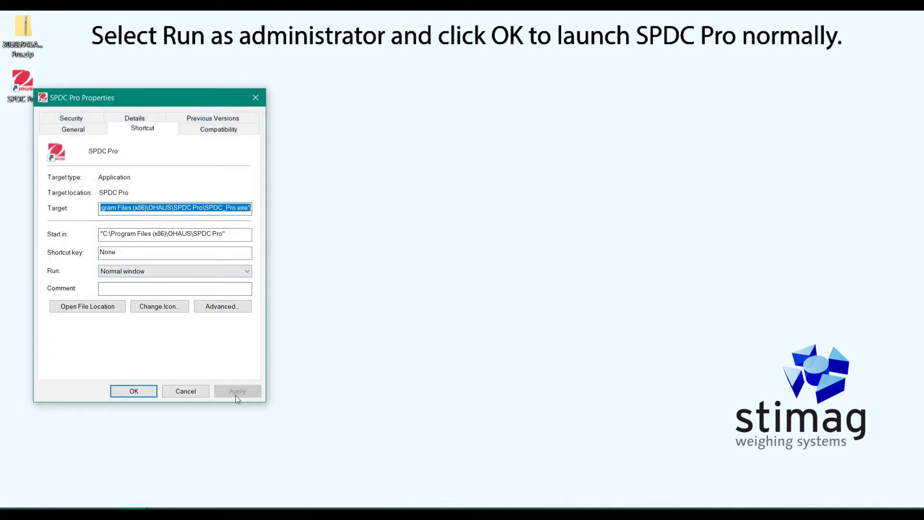
click(139, 393)
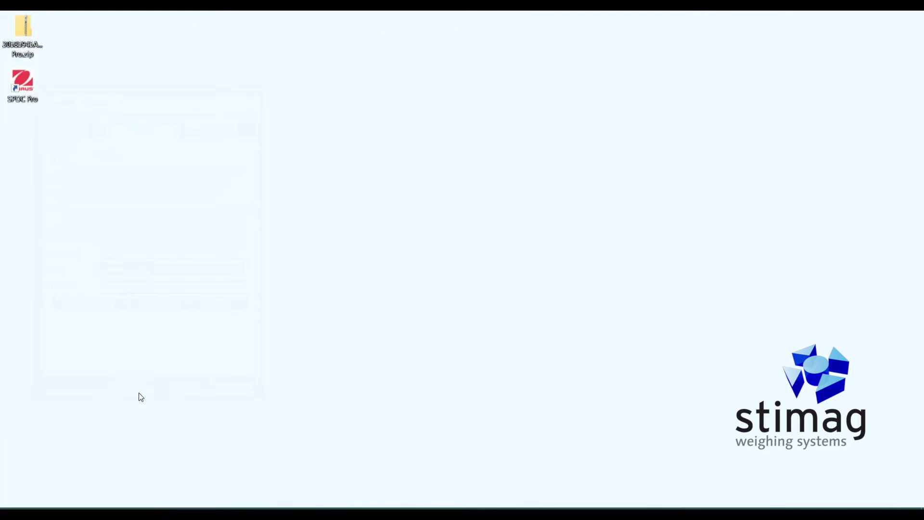
Start SPDC Pro from the desktop icon and log in with the administrator credentials.
double_click(22, 102)
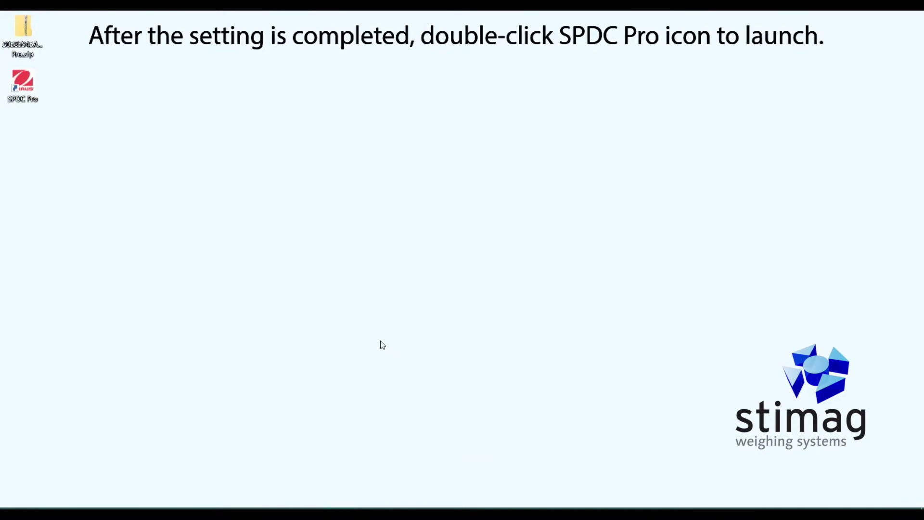
text(OHAU)
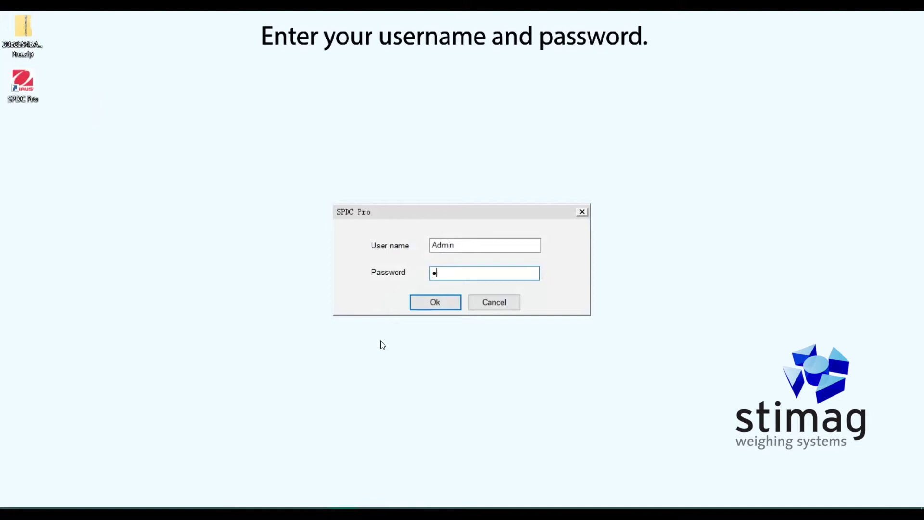
text(S)
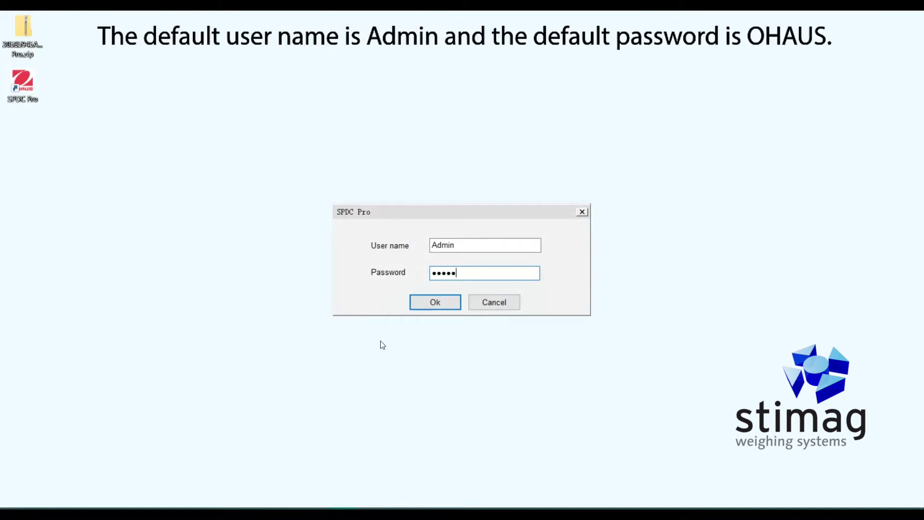
click(436, 303)
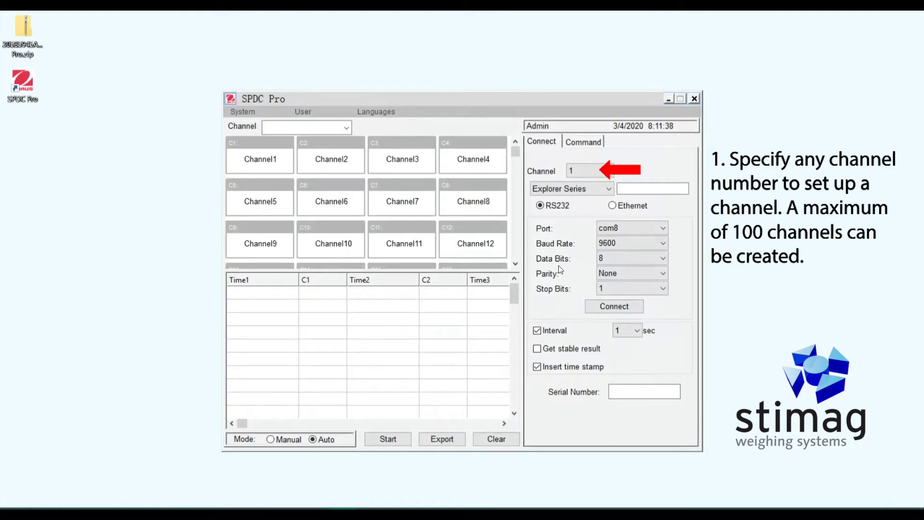
Assign channel 1 the Pioneer Series model and rename it PX224.
click(604, 175)
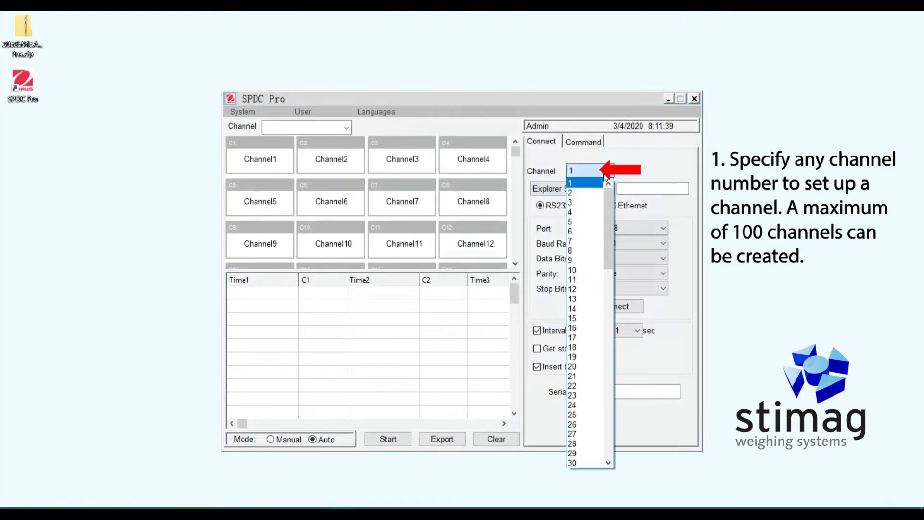
click(597, 181)
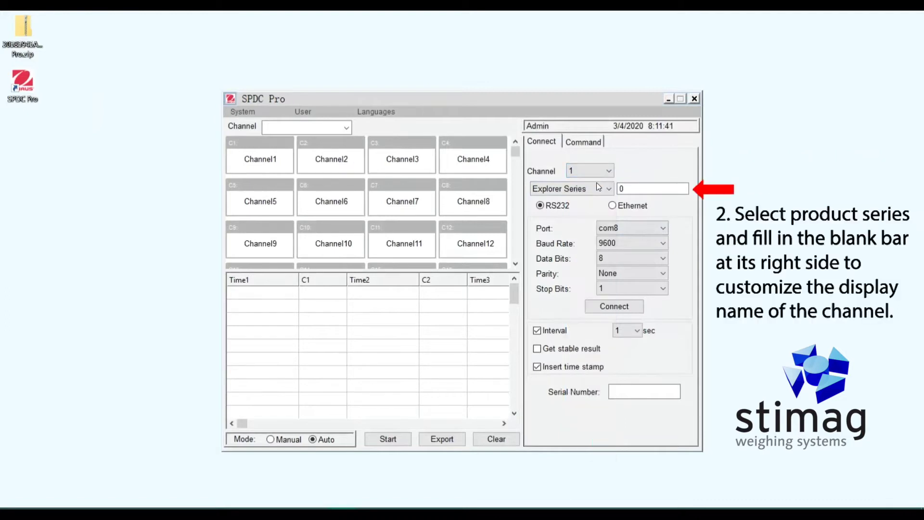
click(596, 186)
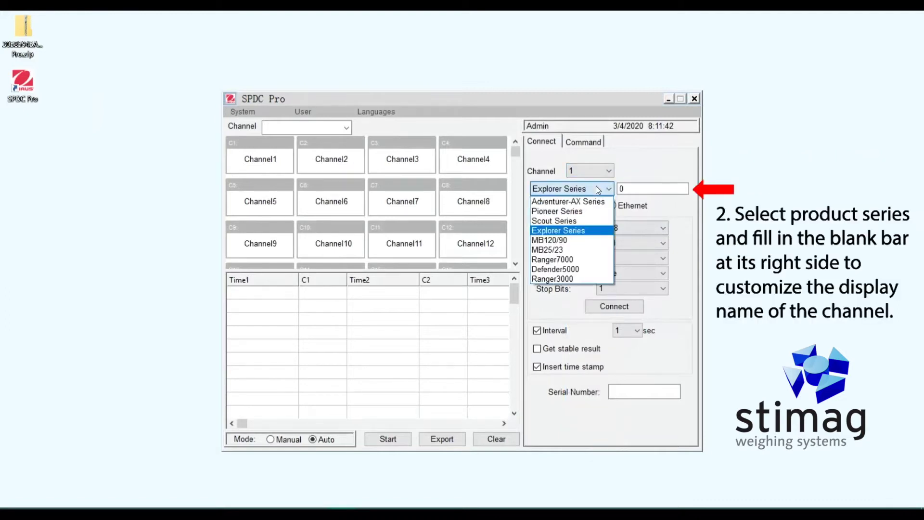
click(592, 211)
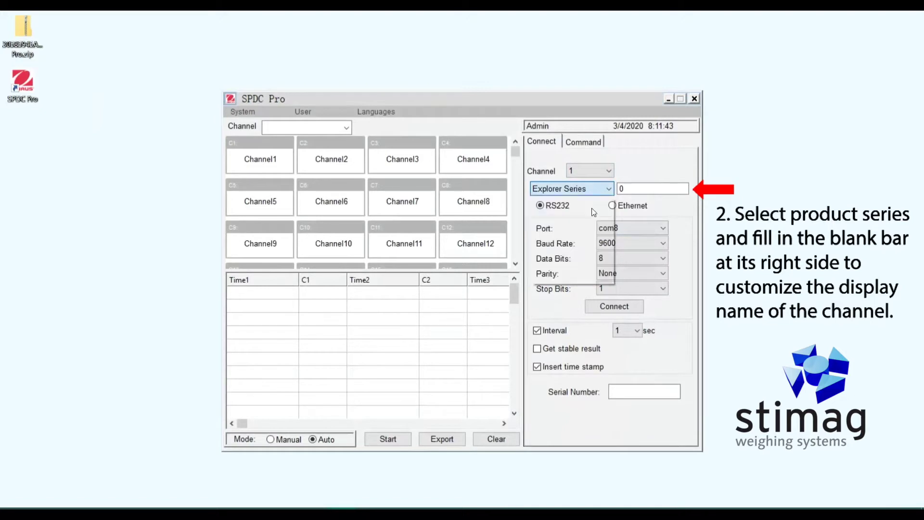
click(640, 186)
key(BackSpace)
text(PX224)
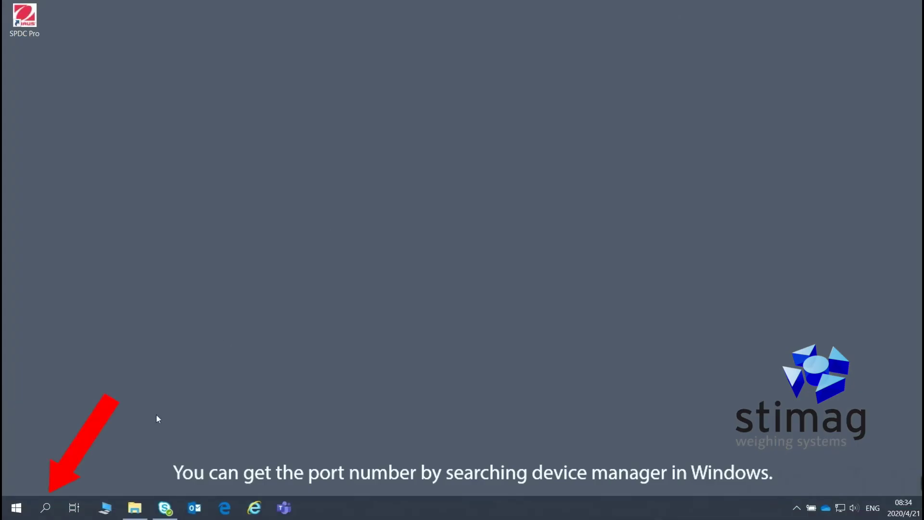
Search for 'device', launch Device Manager and expand Ports (COM & LPT) to find COM8.
click(46, 508)
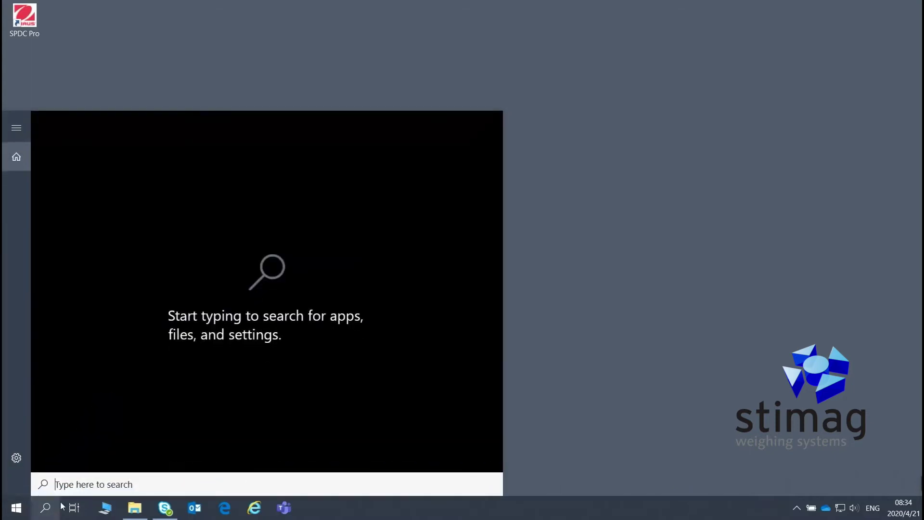
text(device)
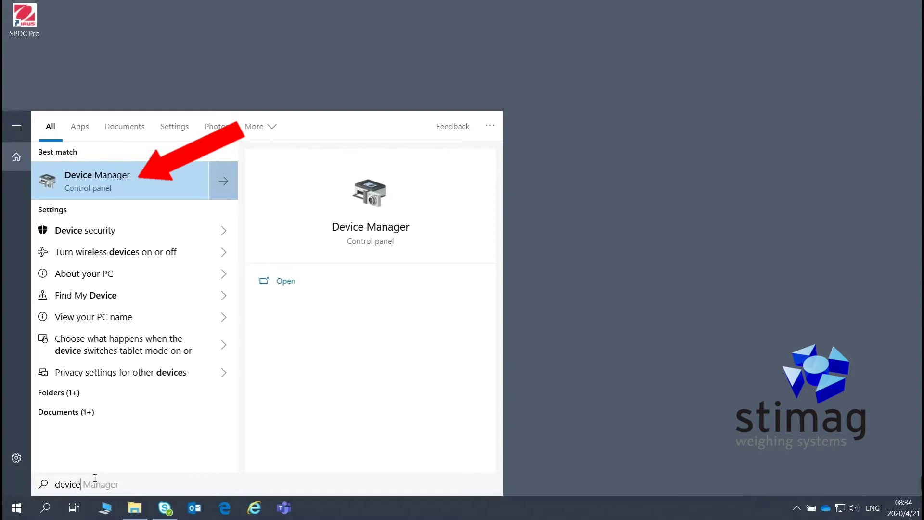
click(183, 182)
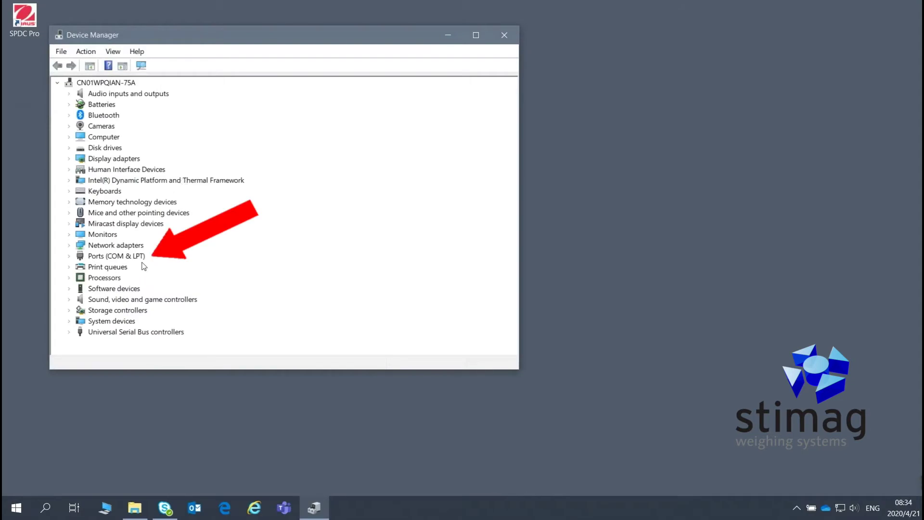
click(69, 257)
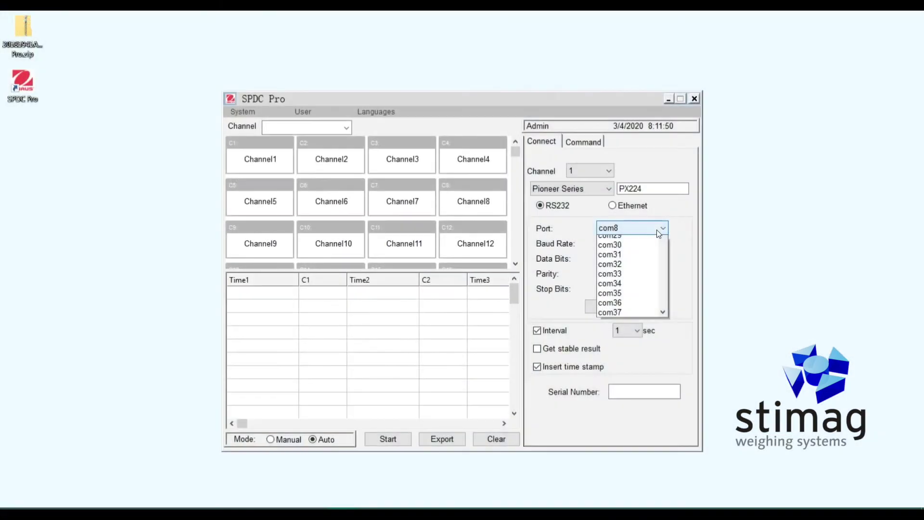
Connect channel 1 on com8 at 9600 baud, 8 data bits, no parity, 1 stop bit, with Get stable result on.
scroll(657, 230, down, 3)
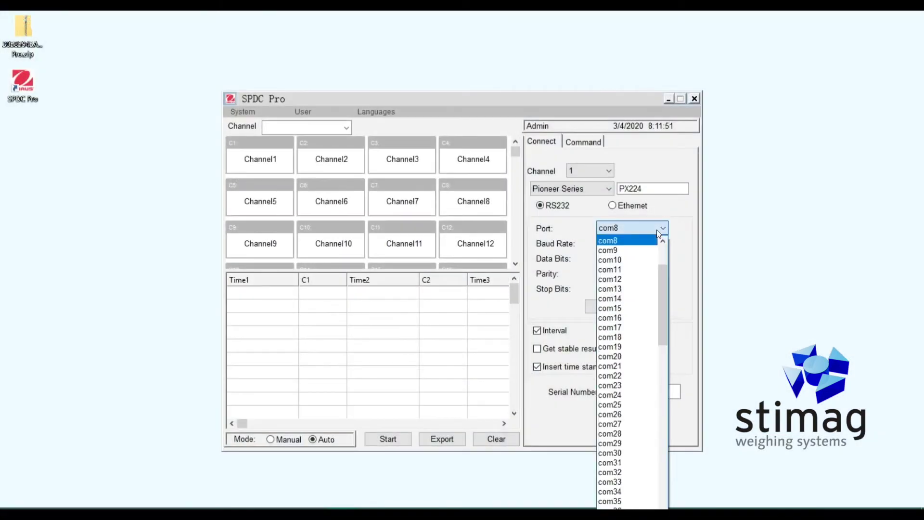
click(657, 230)
click(654, 241)
click(654, 240)
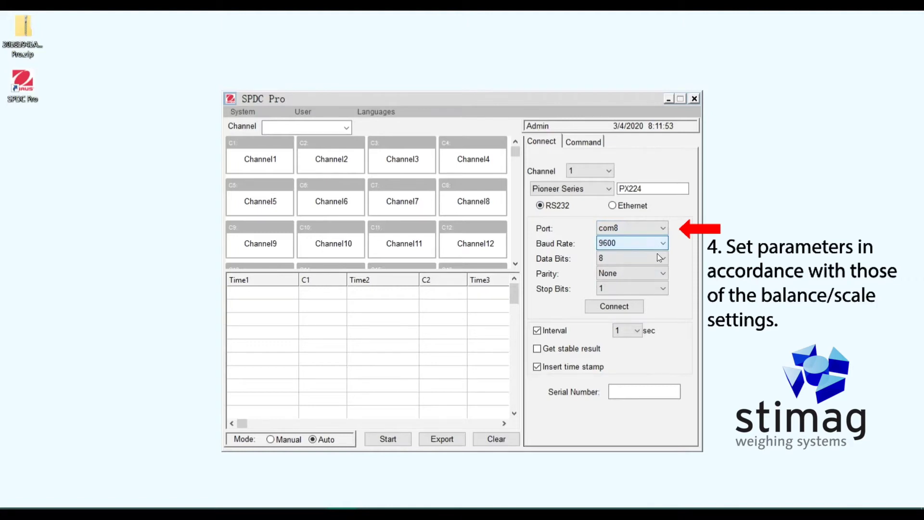
click(659, 258)
click(657, 256)
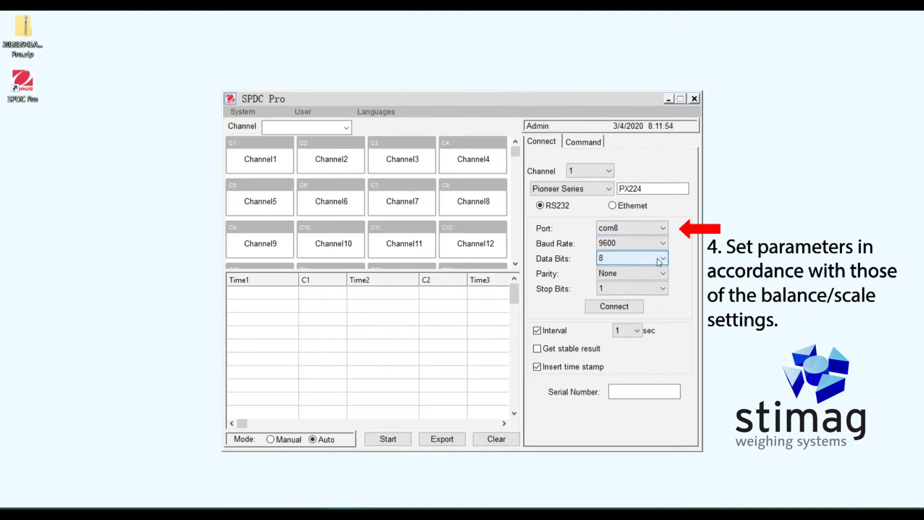
click(654, 272)
click(654, 275)
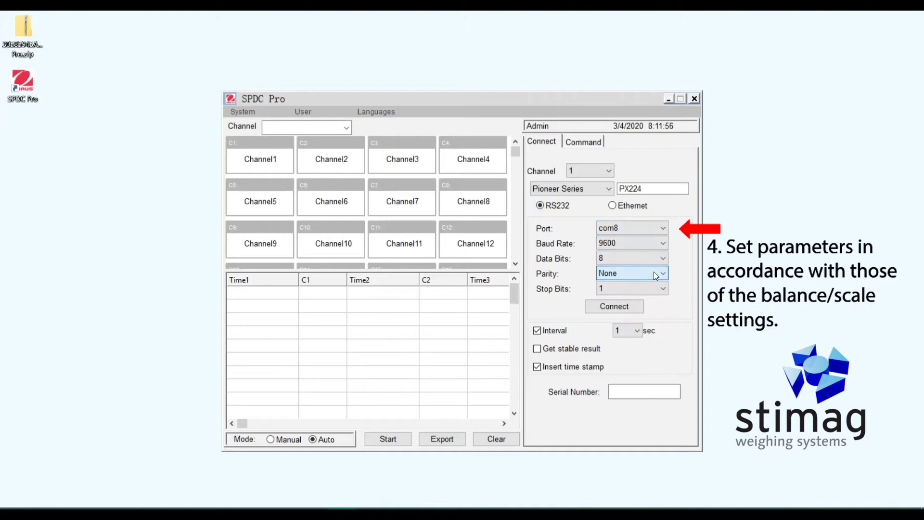
click(655, 287)
click(655, 287)
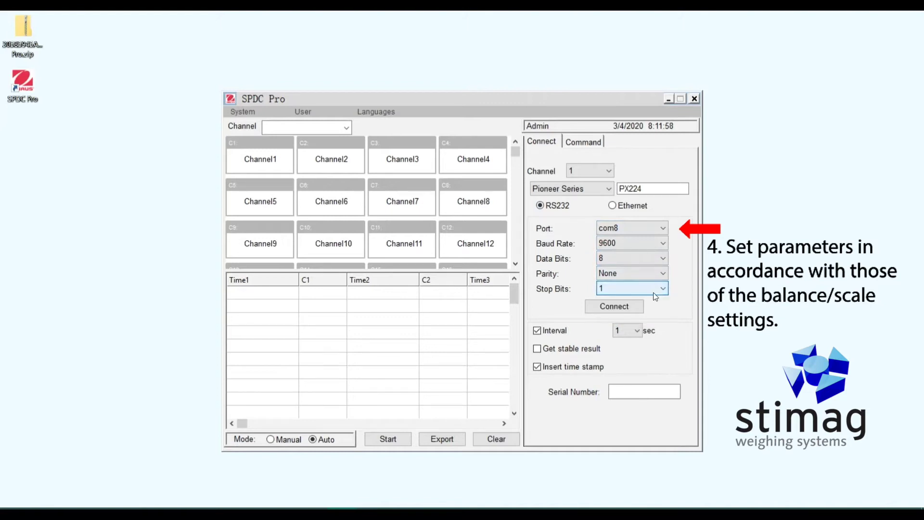
click(632, 307)
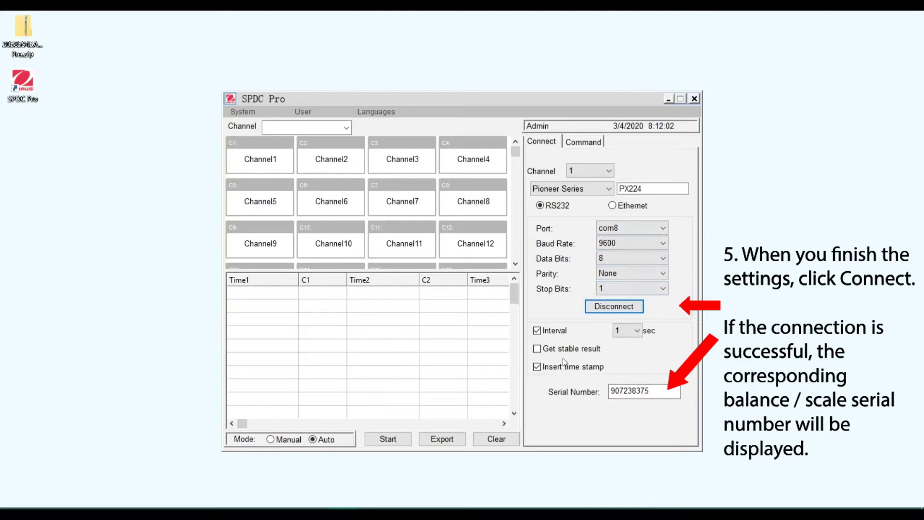
click(535, 351)
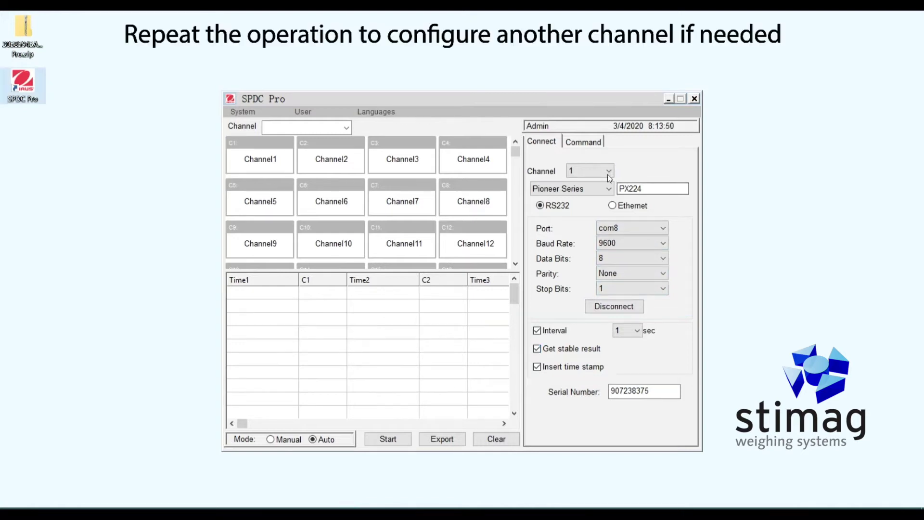
Assign channel 2 the Adventurer-AX Series model and rename it AX224.
click(608, 173)
click(602, 192)
click(599, 193)
click(596, 202)
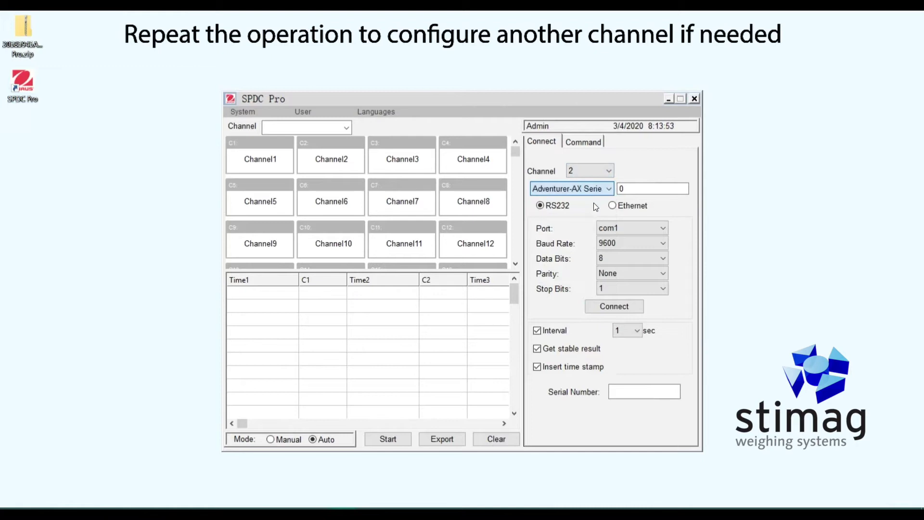
click(636, 191)
key(BackSpace)
text(AX224)
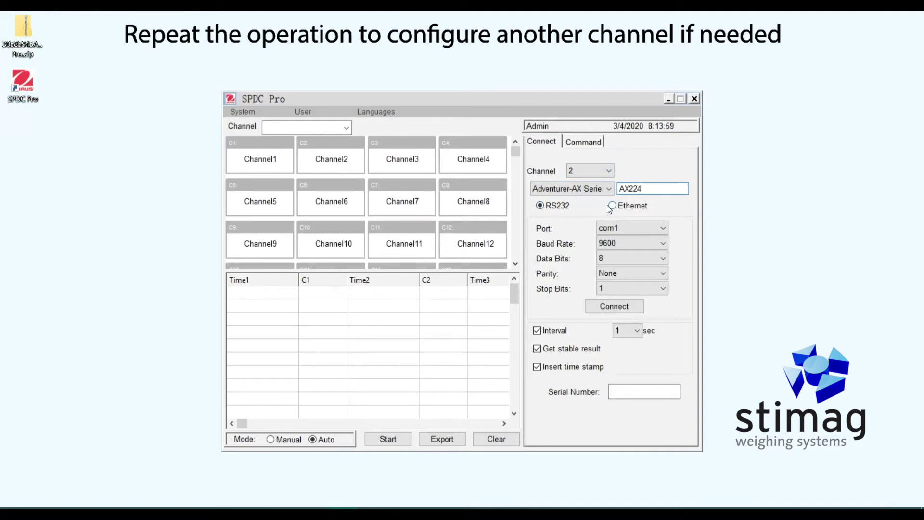
Connect channel 2 to the balance on port com11.
click(640, 229)
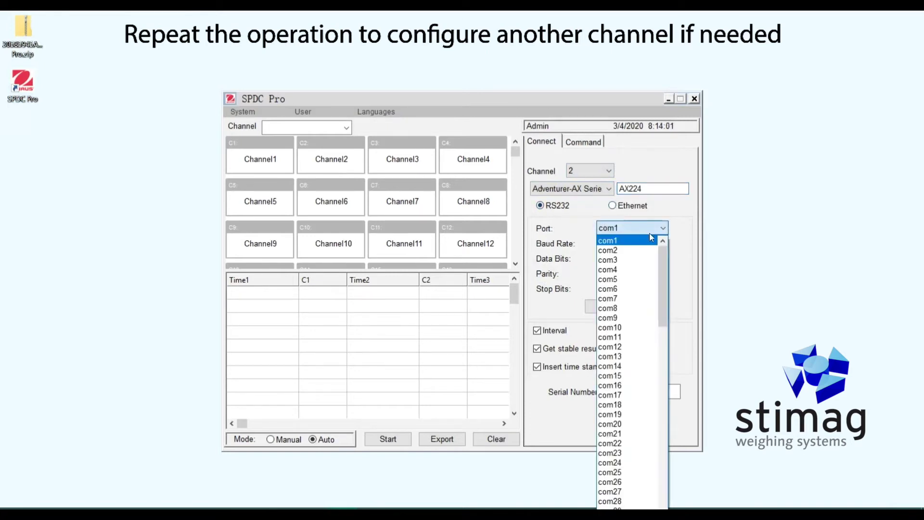
click(639, 344)
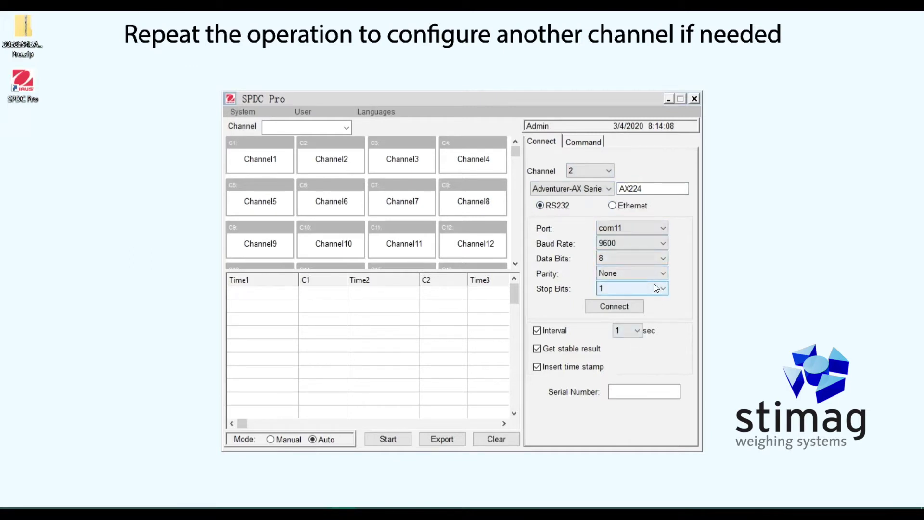
click(639, 307)
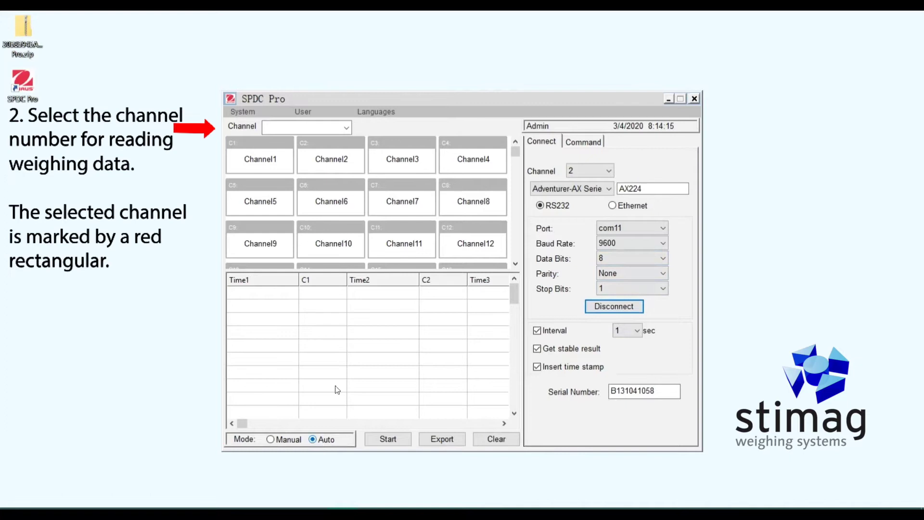
Select channels 1 and 2, run Auto collection to log per-second readings, then stop it.
click(346, 128)
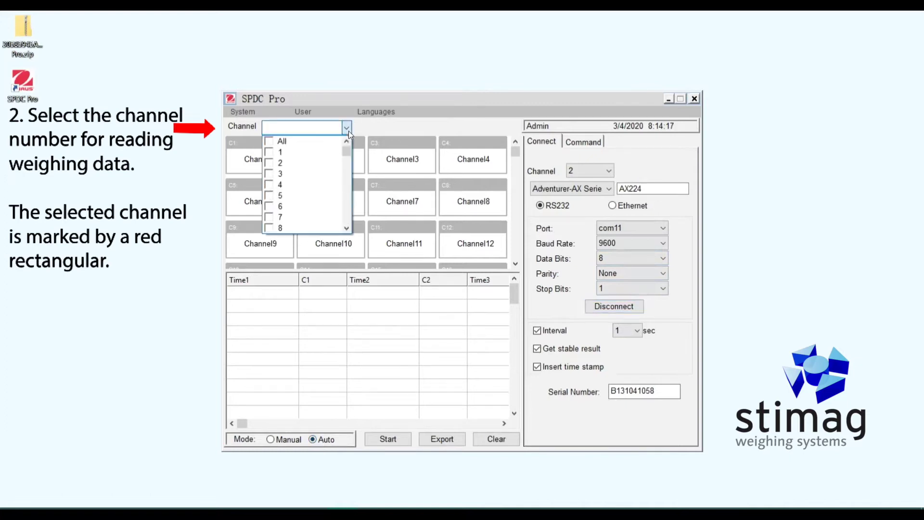
click(275, 152)
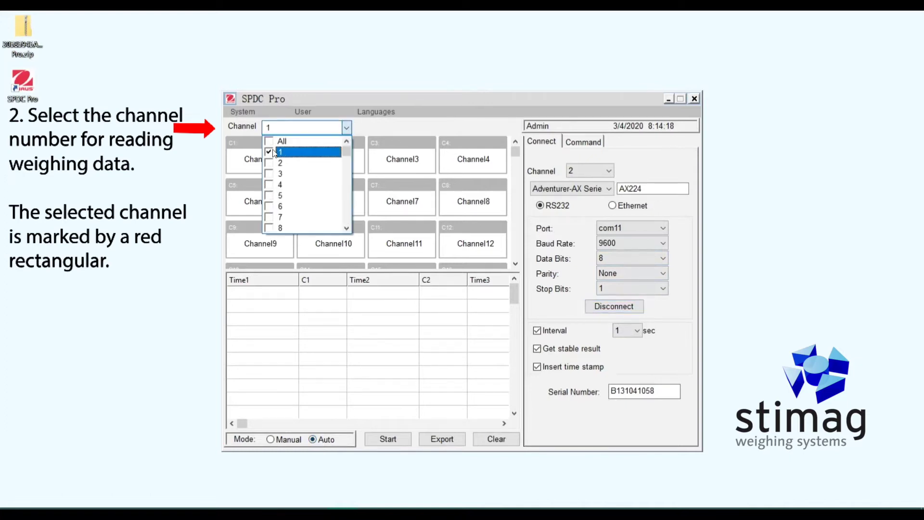
click(269, 165)
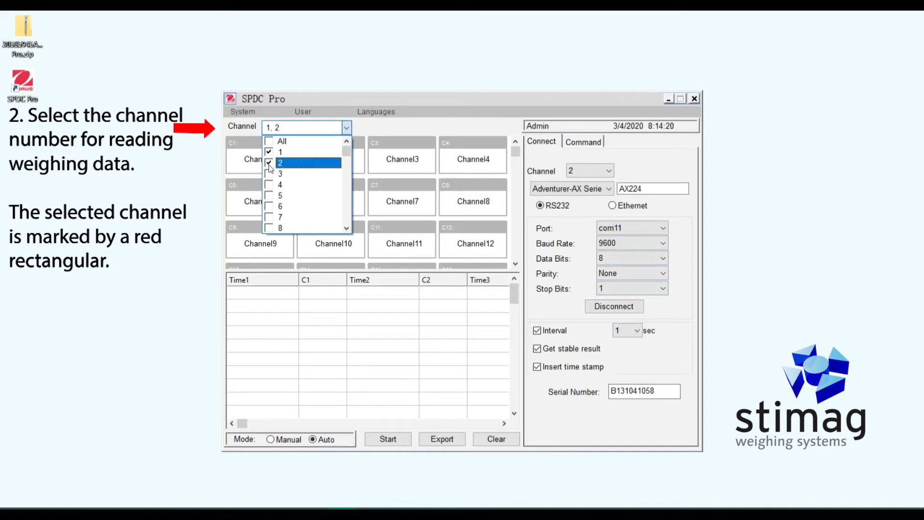
click(396, 128)
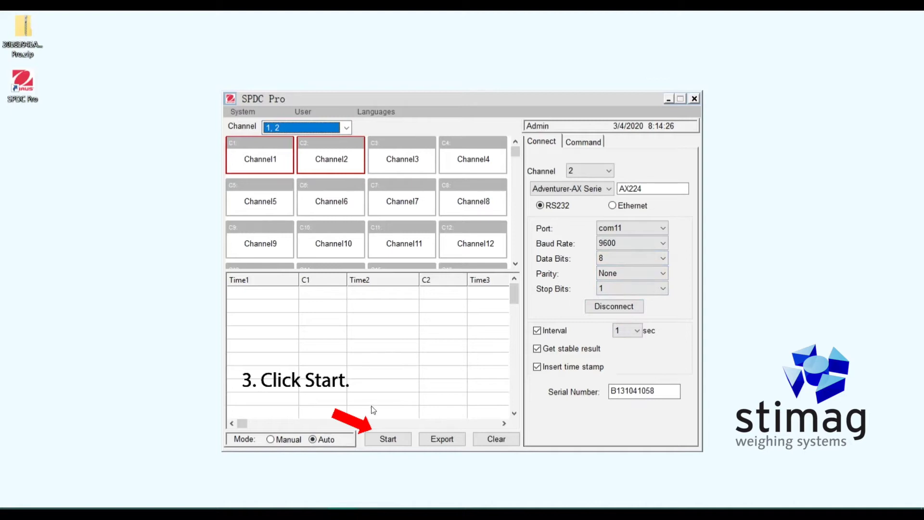
click(388, 438)
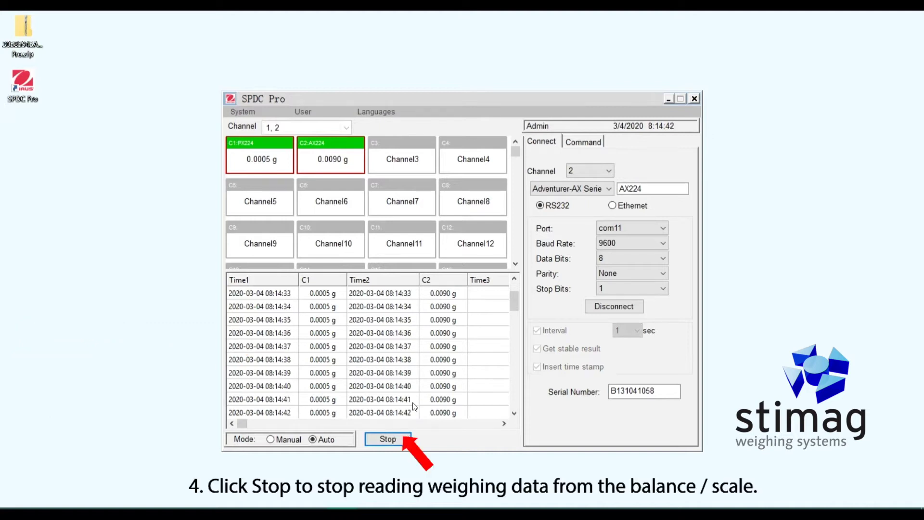
click(387, 439)
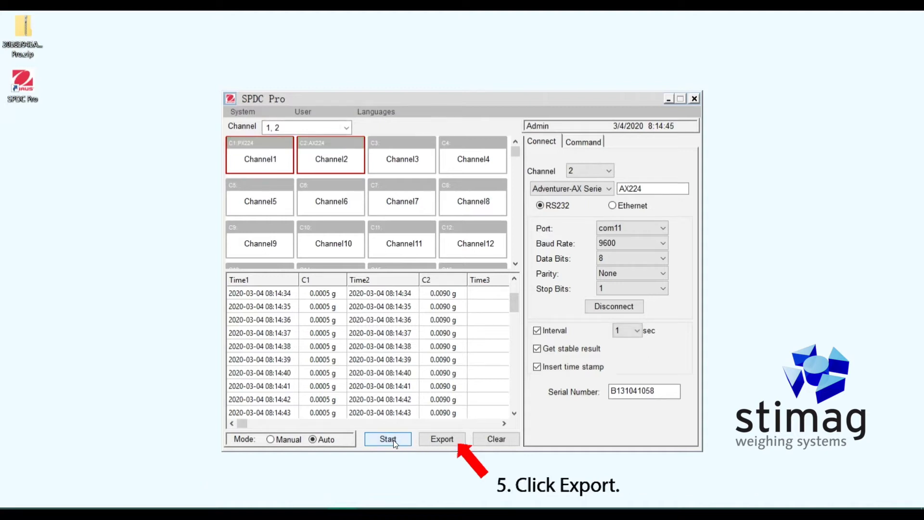
Set the export type to PDF and the output path to TEST on the Desktop.
click(434, 436)
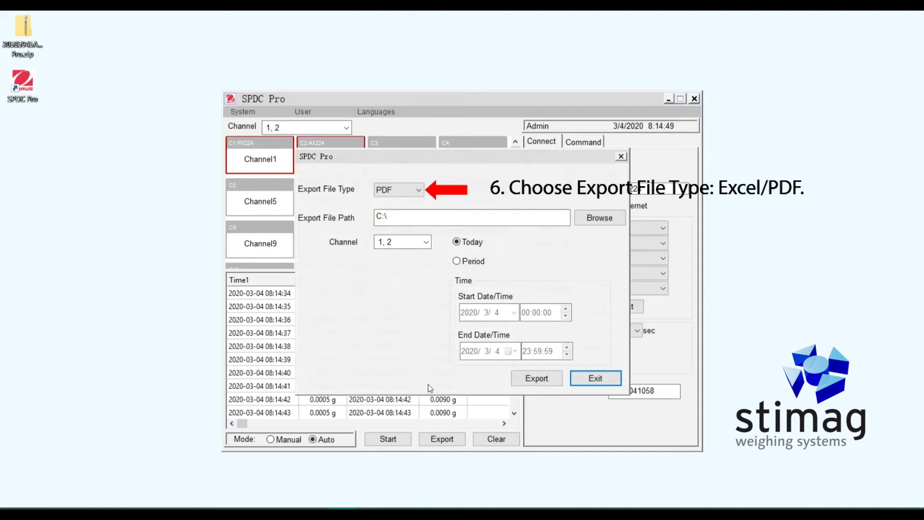
click(418, 191)
click(412, 203)
click(592, 217)
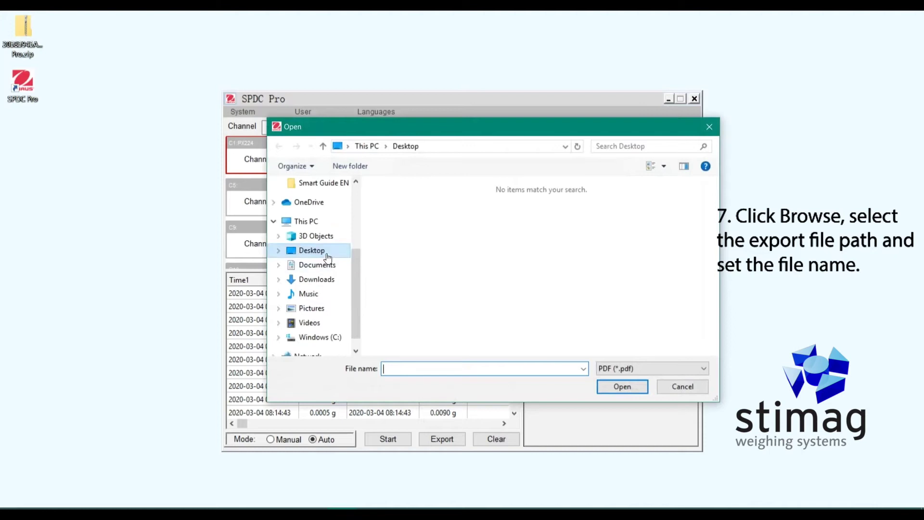
click(327, 255)
click(409, 368)
text(TEST)
click(605, 387)
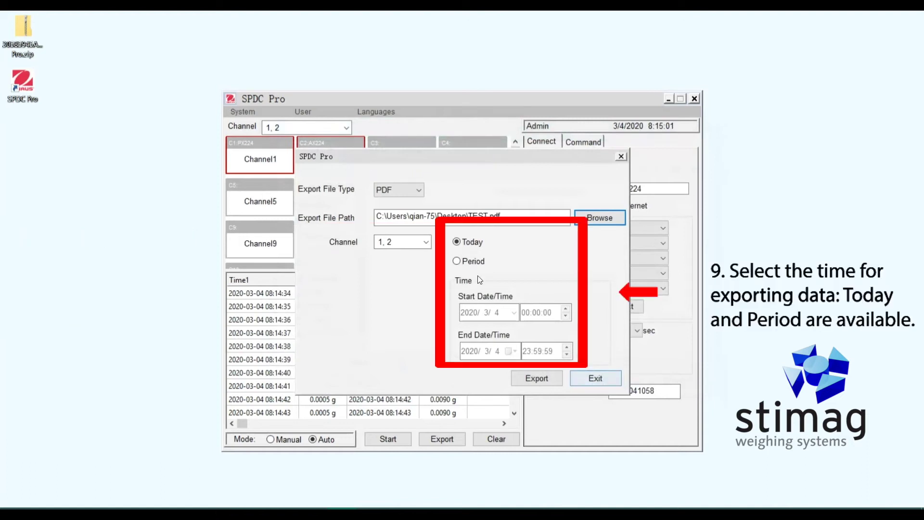
Export today's data to TEST.pdf and open the report from the desktop.
click(464, 263)
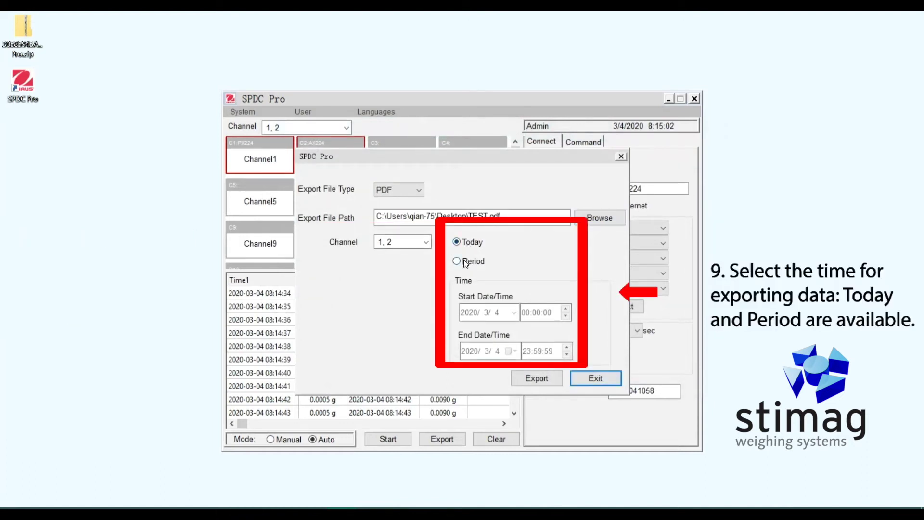
click(476, 243)
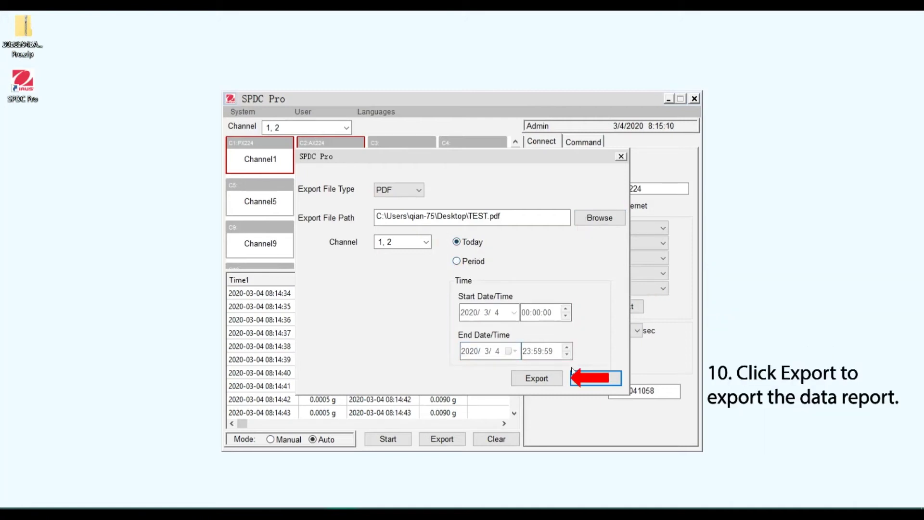
click(551, 378)
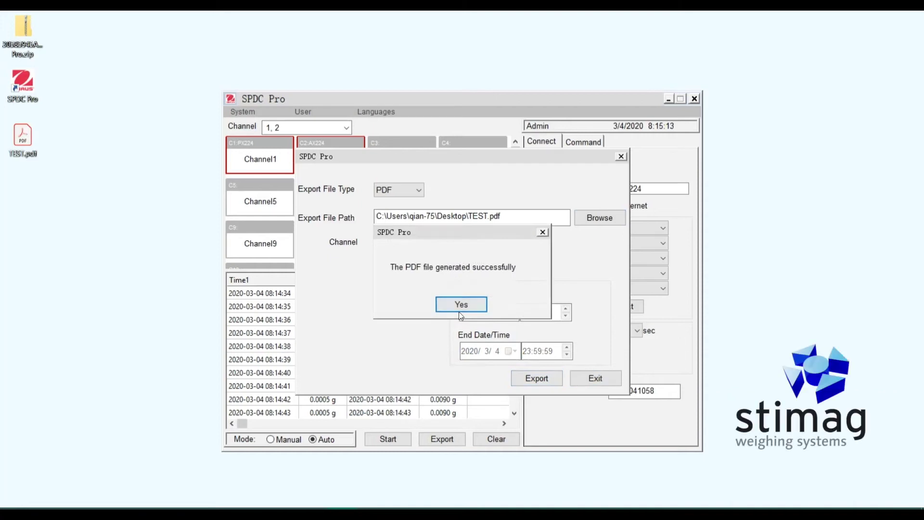
click(460, 307)
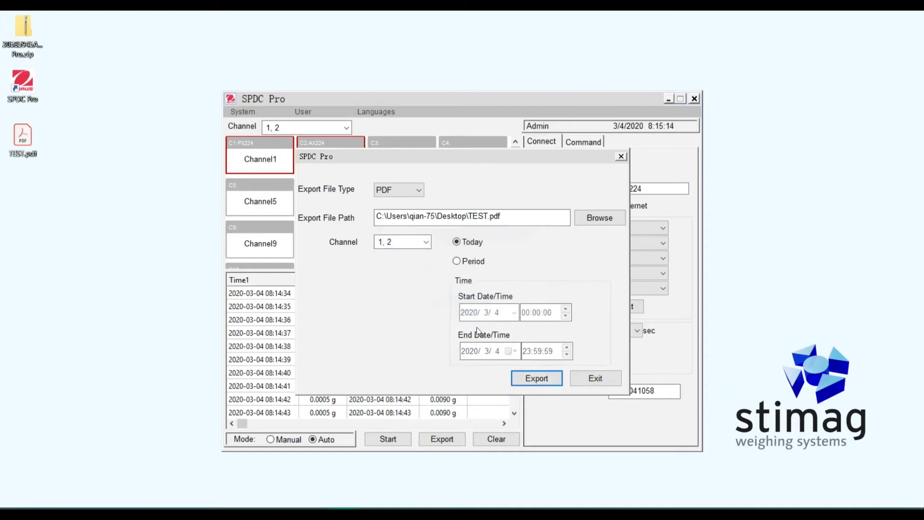
click(584, 375)
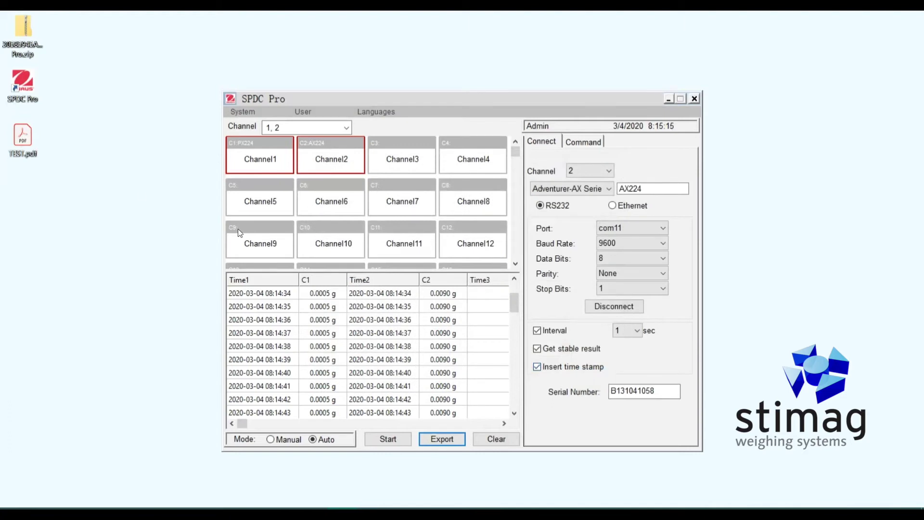
click(28, 130)
double_click(27, 130)
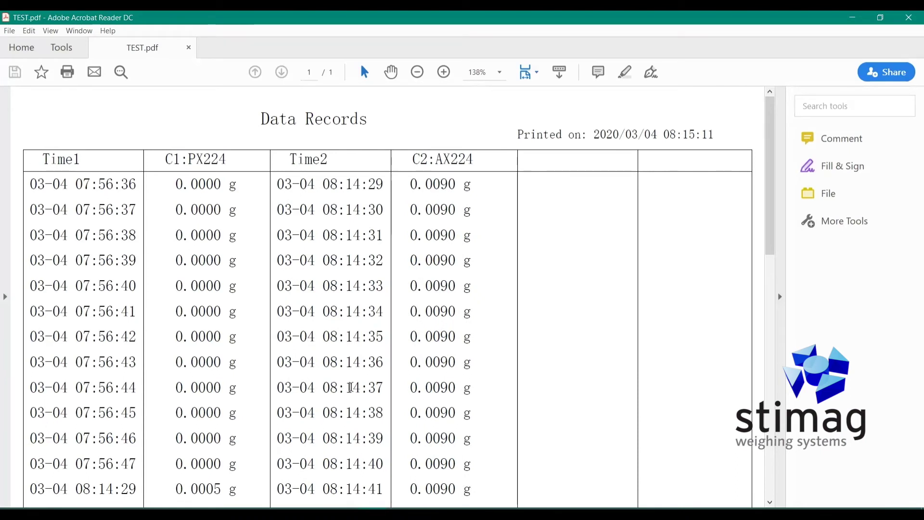
Review the C1:PX224 and C2:AX224 Data Records in TEST.pdf, then close Acrobat Reader.
scroll(399, 420, down, 2)
scroll(399, 421, down, 13)
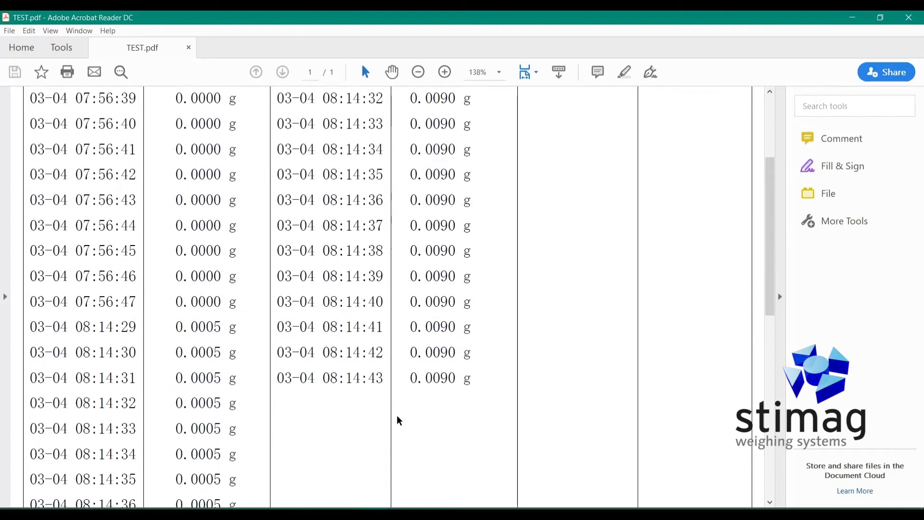
scroll(399, 421, down, 7)
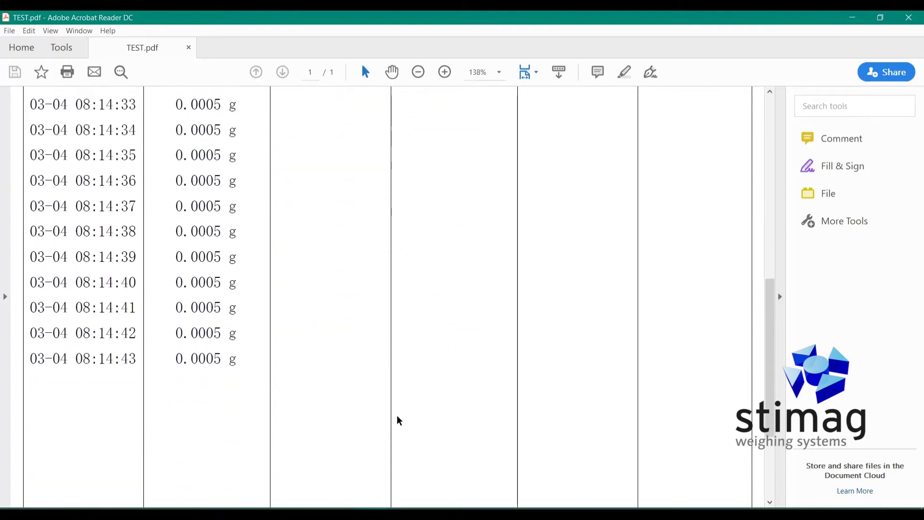
scroll(399, 422, up, 7)
scroll(399, 422, up, 15)
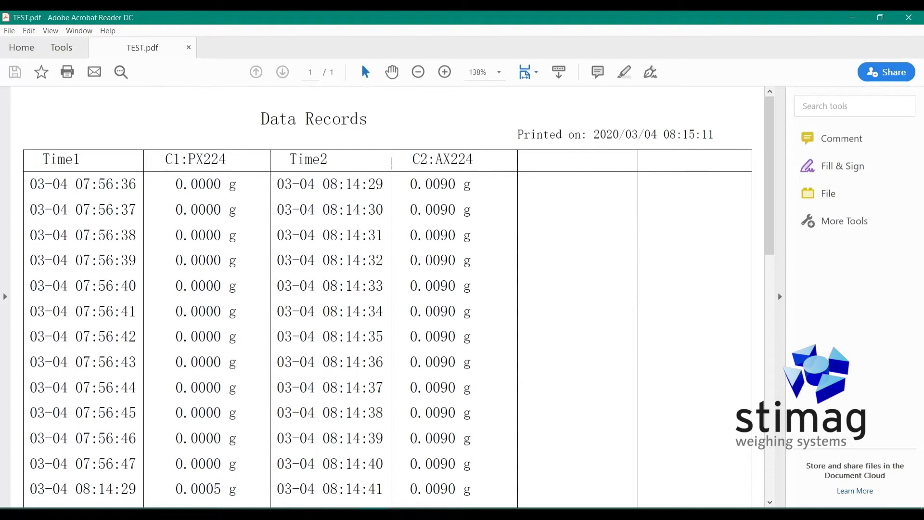
click(914, 22)
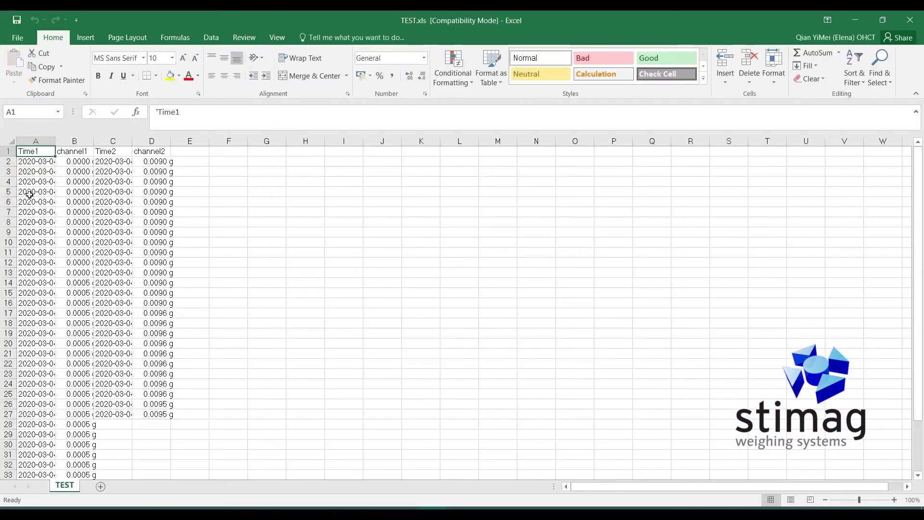
AutoFit columns A, B and C of TEST.xls and select the readings range A1:D27.
double_click(56, 141)
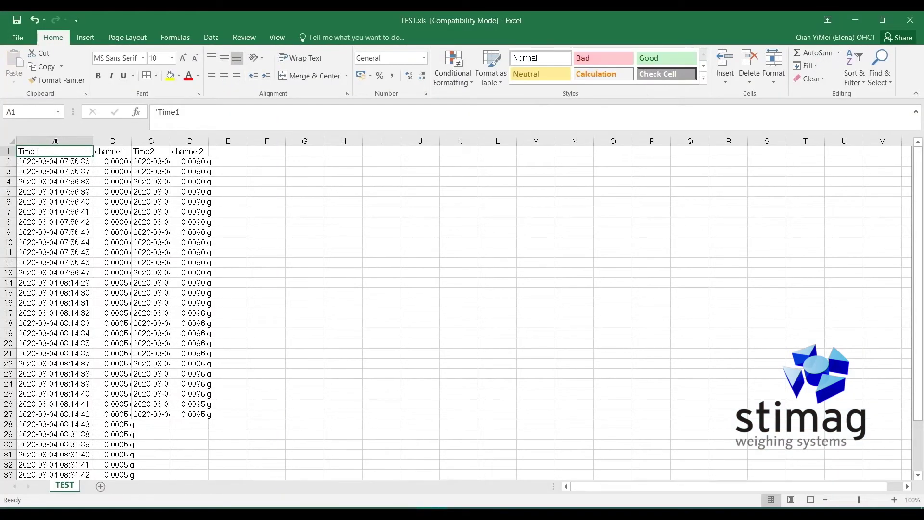
drag(134, 140, 134, 140)
double_click(134, 141)
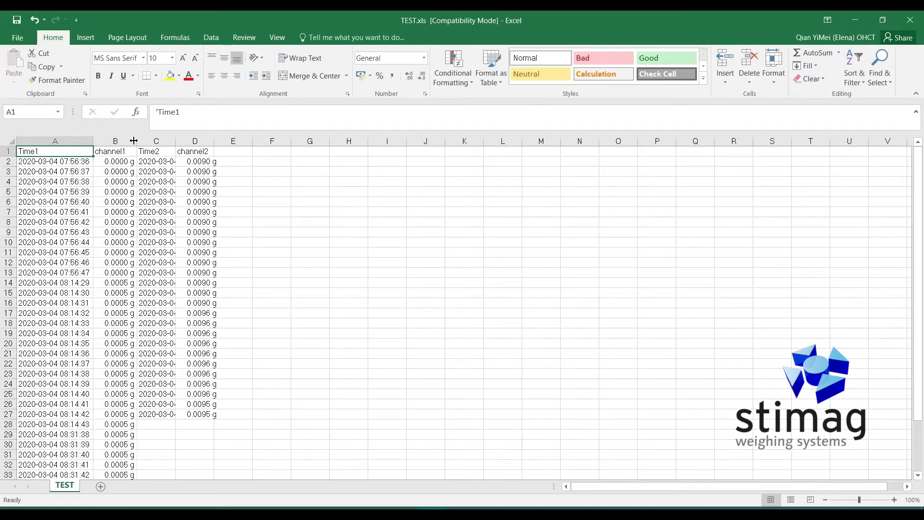
double_click(175, 140)
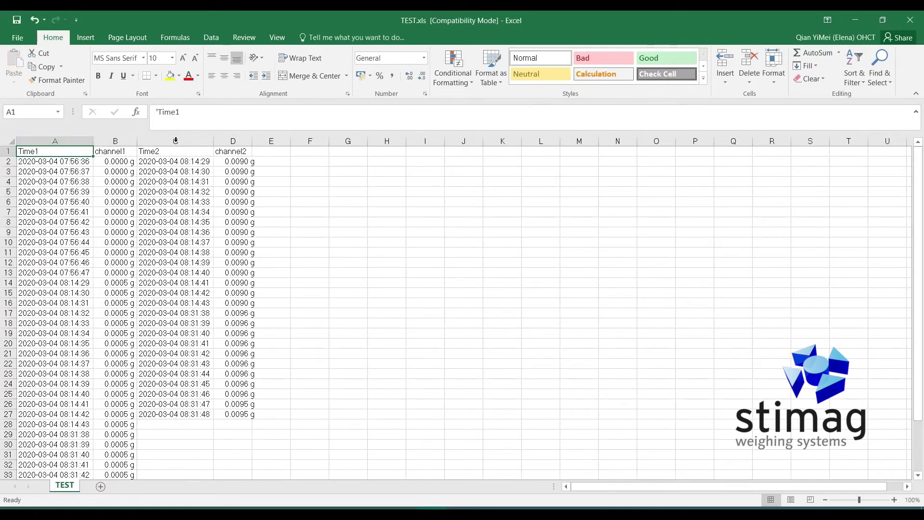
drag(80, 152, 240, 469)
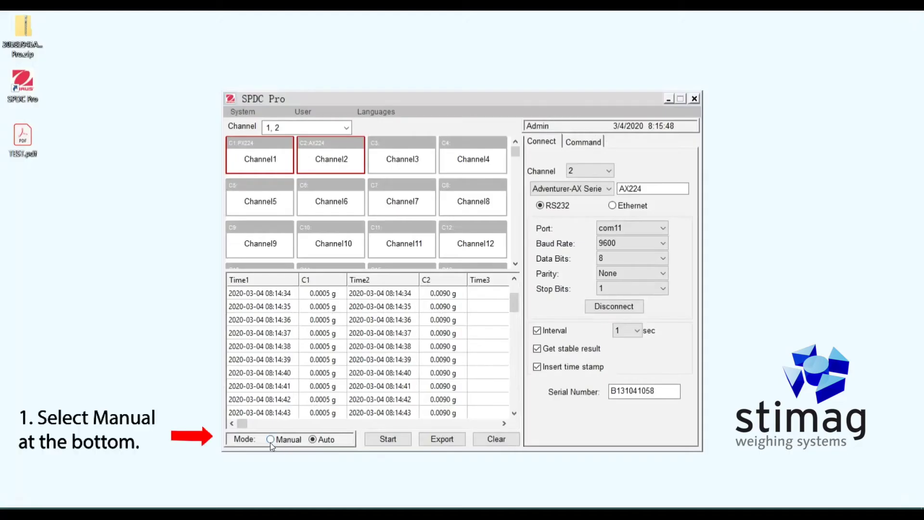
Switch to Manual mode, keep channels 1 and 2 selected, and start reading data.
click(271, 442)
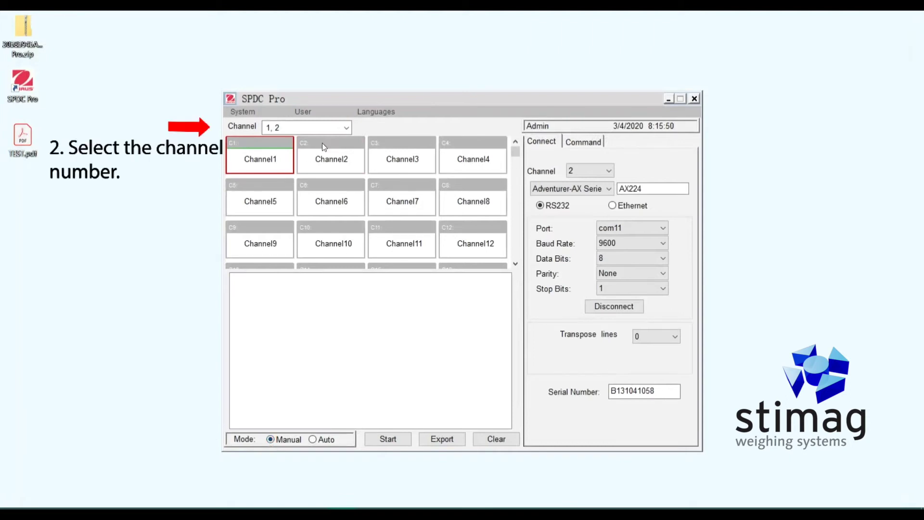
click(347, 129)
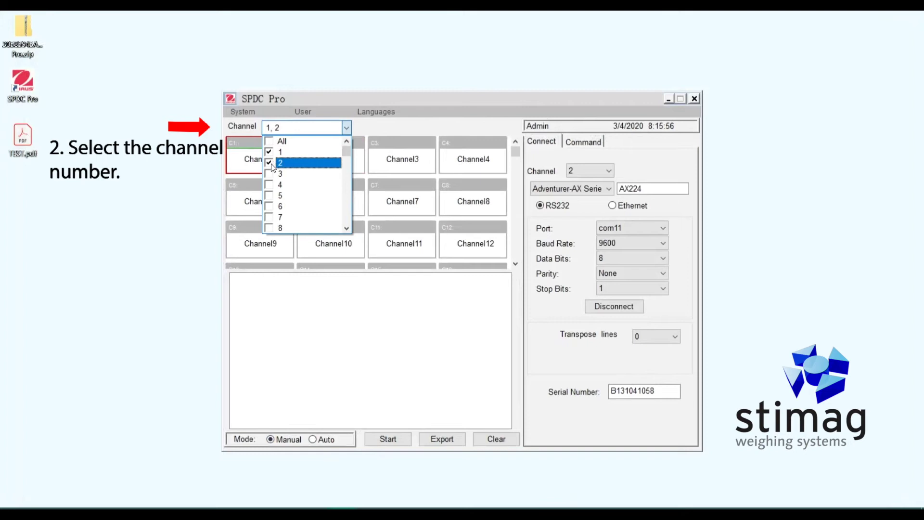
click(383, 129)
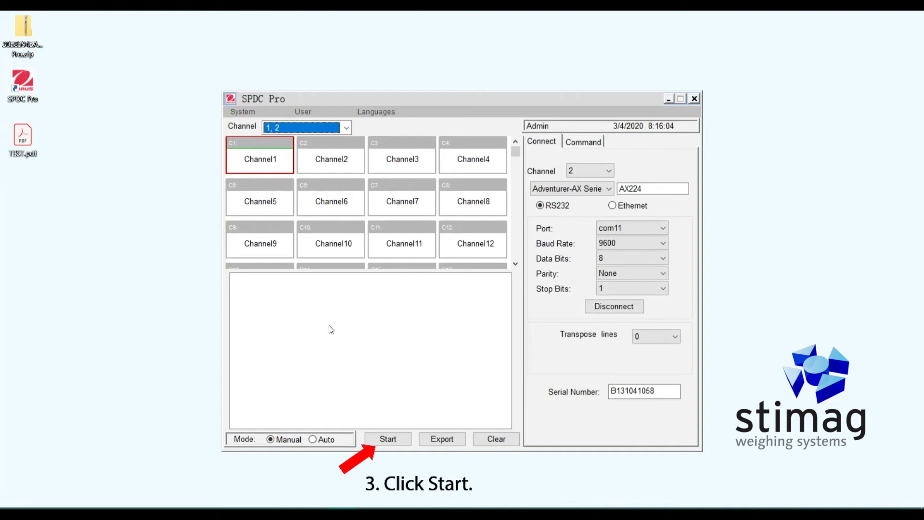
click(385, 439)
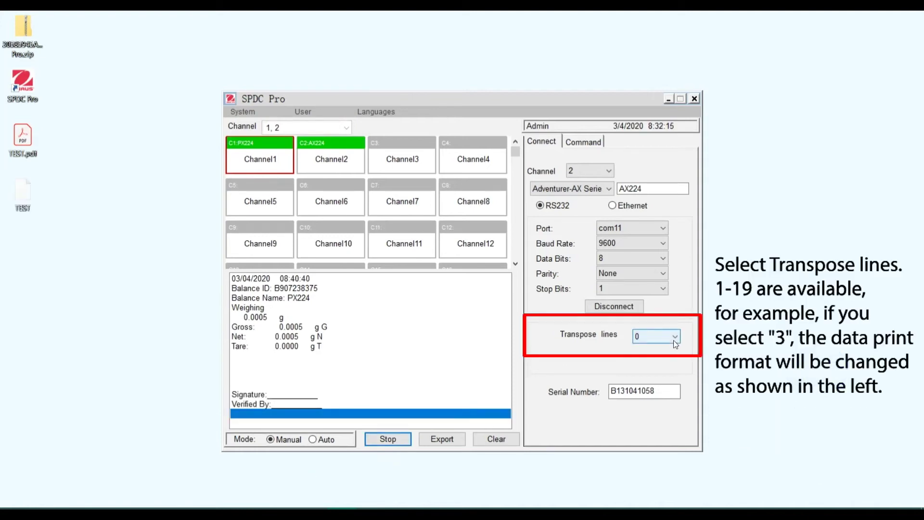
Leave transpose lines at 0 and clear the received print records from the output box.
click(674, 340)
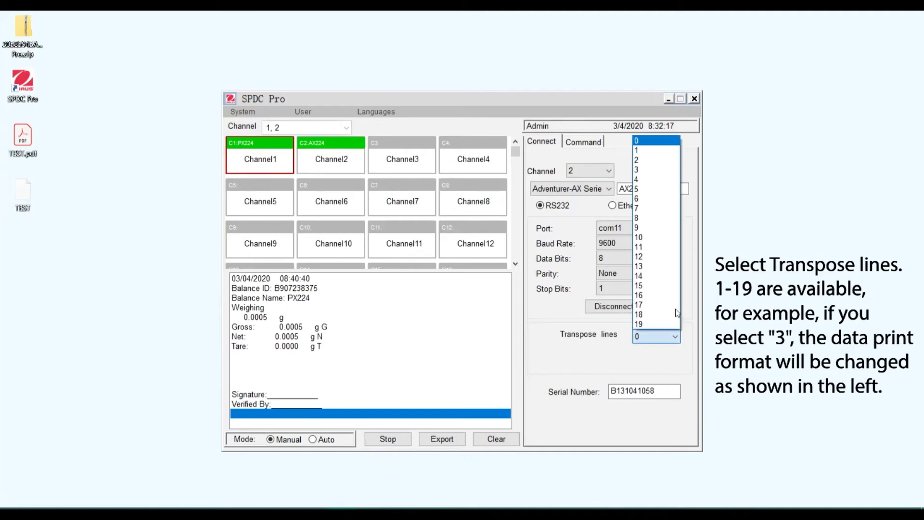
click(659, 172)
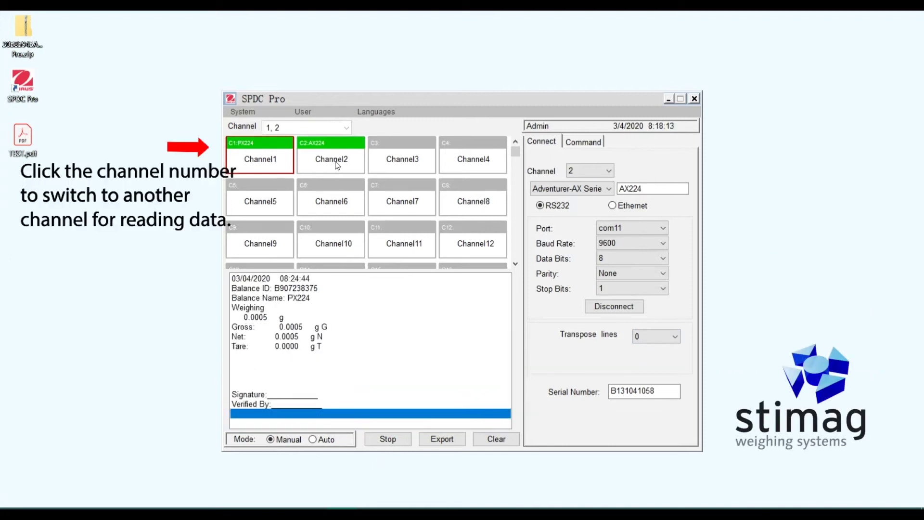
click(336, 163)
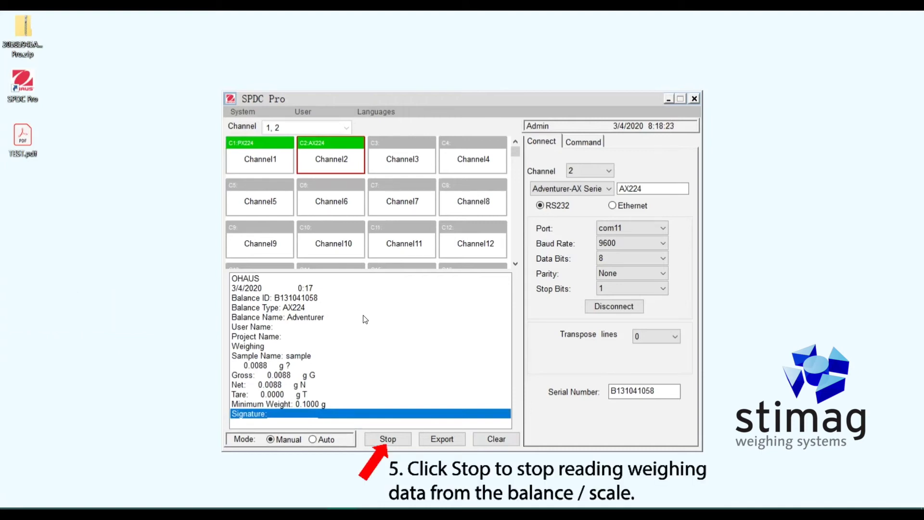
Set the manual-data export target to a file named TEST on the Desktop.
click(442, 440)
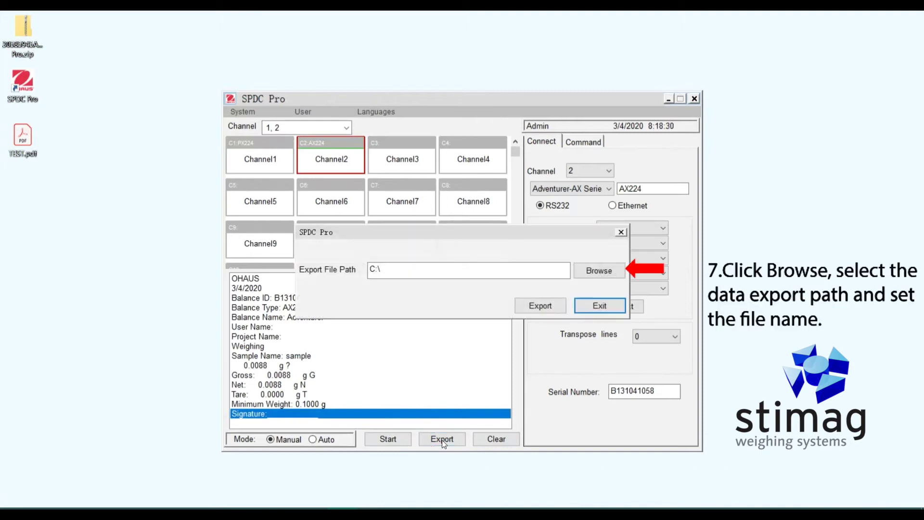
click(616, 269)
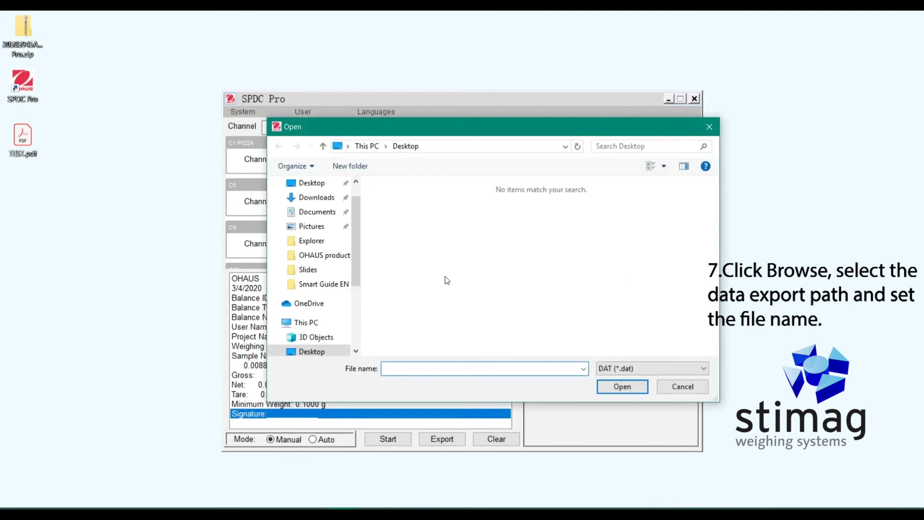
click(330, 353)
click(408, 369)
text(TEST)
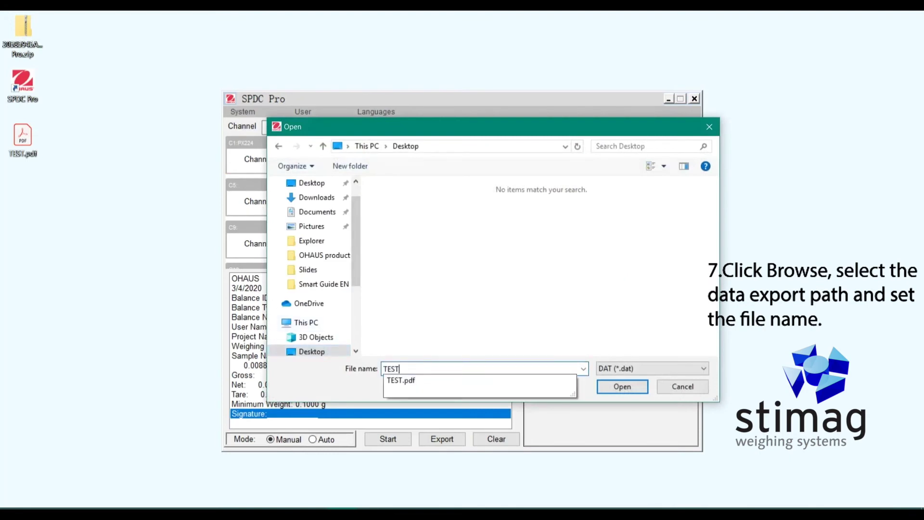
click(615, 387)
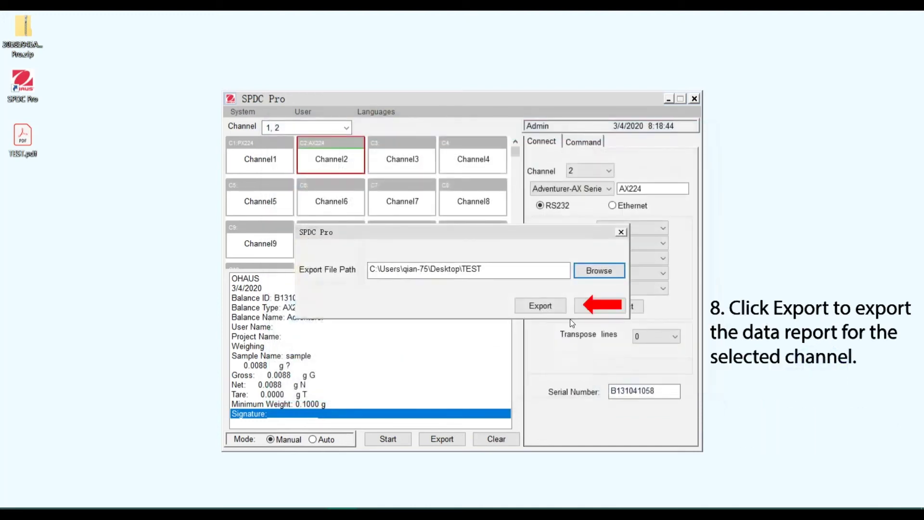
Export channel 2's report to TEST.dat, acknowledge the file-created message, and close the export window.
click(553, 305)
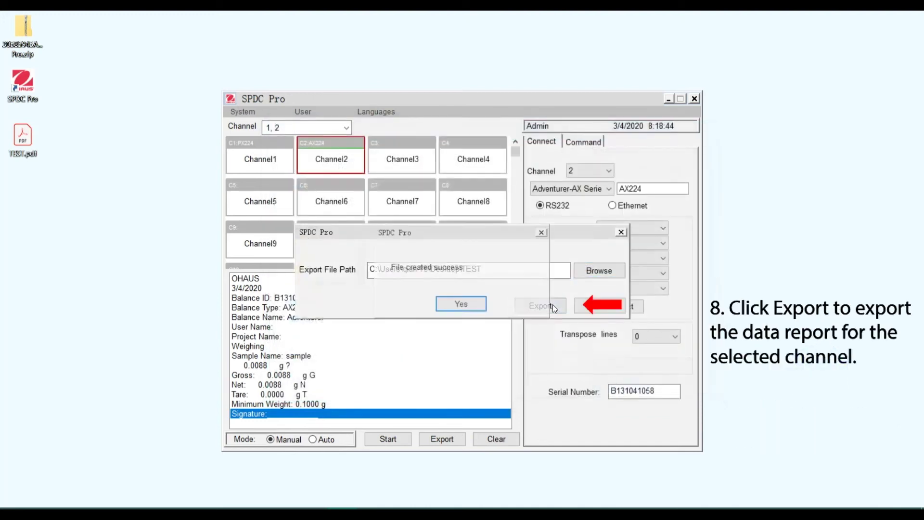
click(466, 306)
click(616, 306)
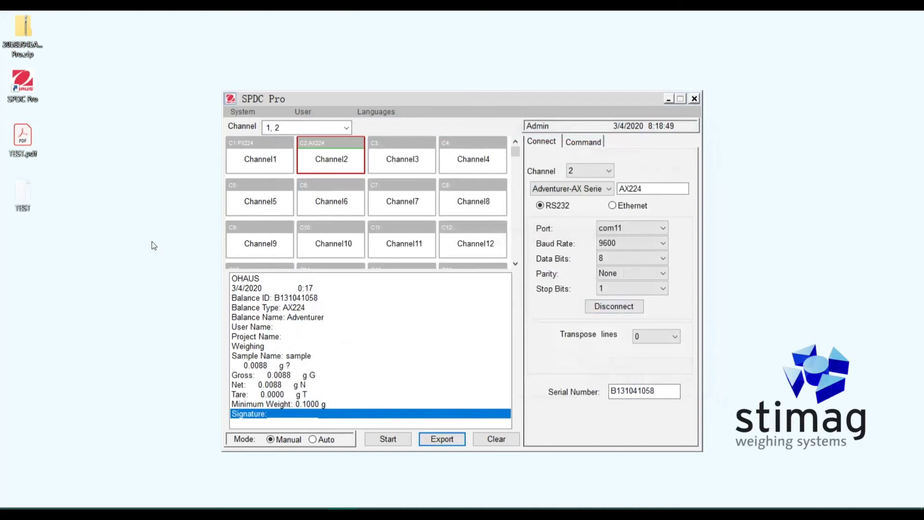
right_click(34, 188)
Open the TEST file in Notepad to view the report, then close Notepad.
click(66, 197)
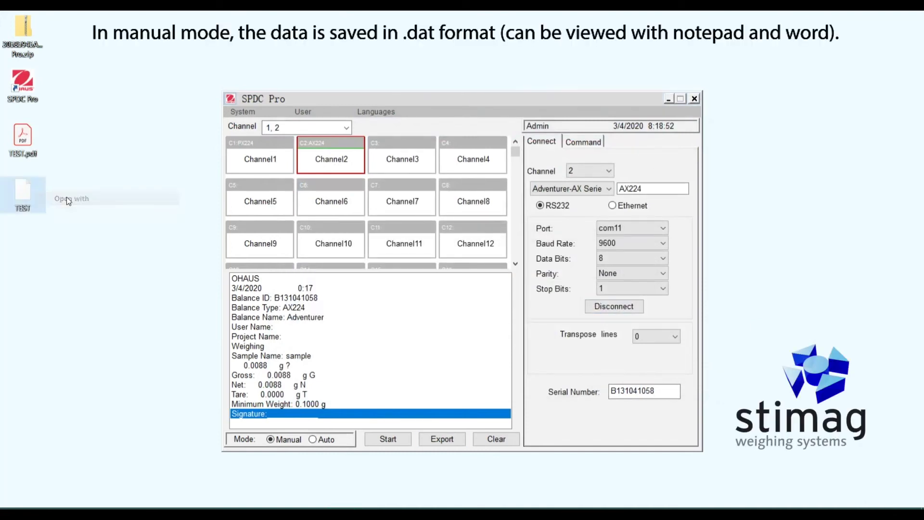
scroll(414, 323, down, 1)
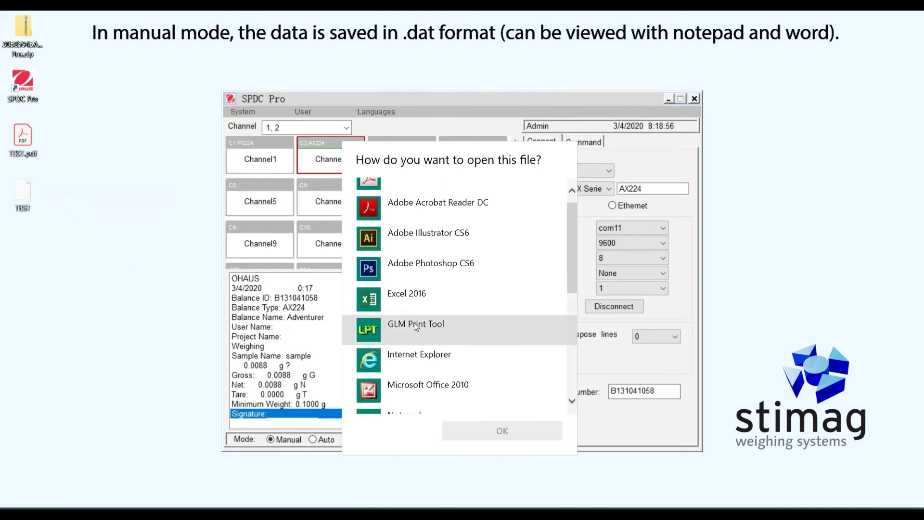
scroll(414, 322, down, 3)
click(415, 323)
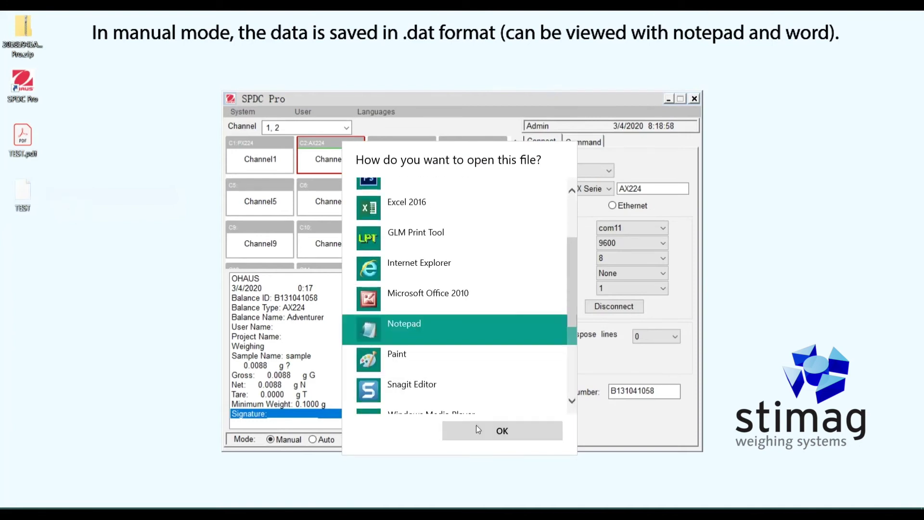
click(478, 429)
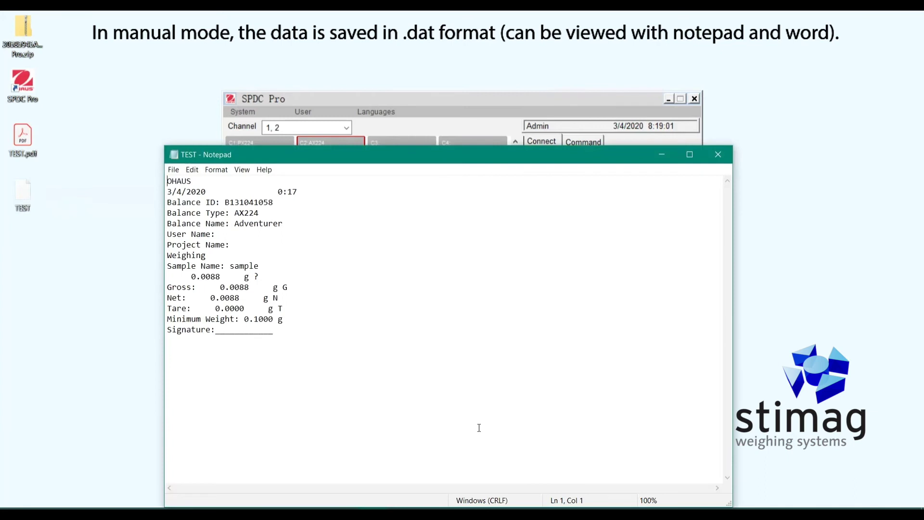
click(718, 155)
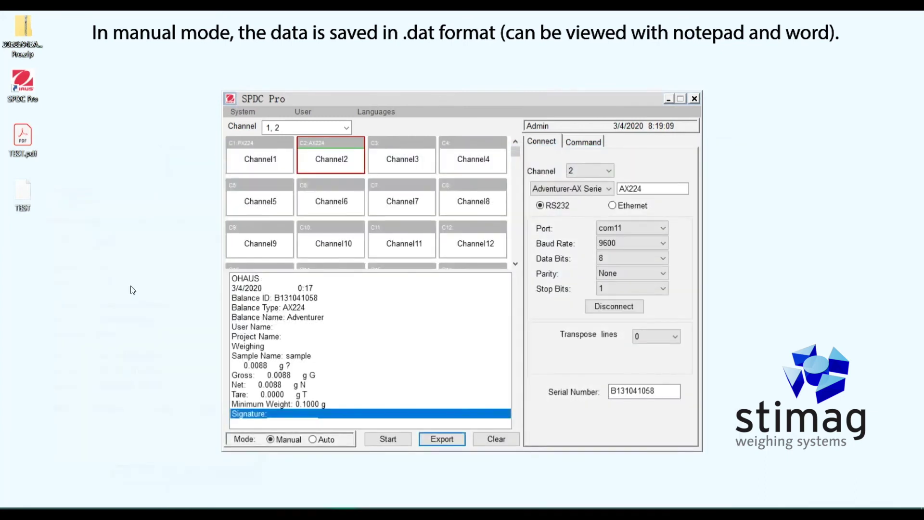
Open the TEST file with Word, accepting the file conversion.
click(20, 198)
right_click(20, 198)
click(92, 209)
scroll(565, 302, down, 5)
click(451, 310)
click(491, 424)
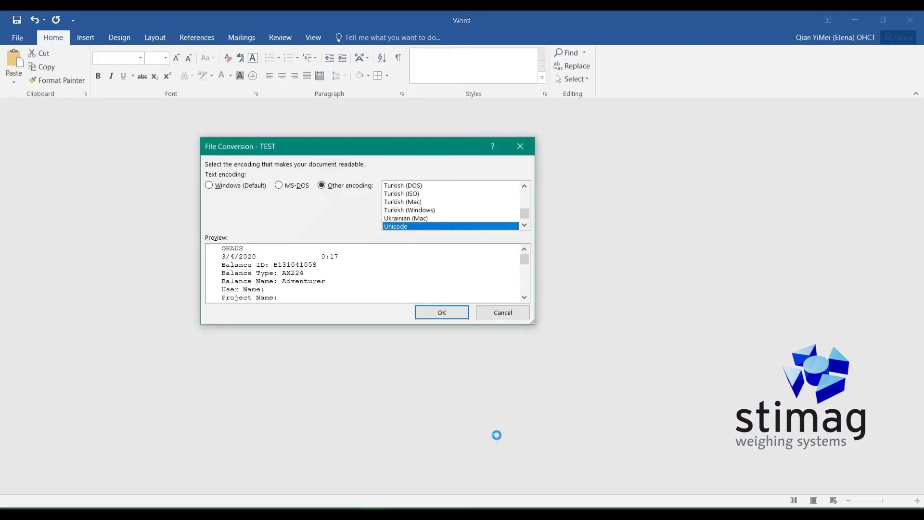
click(458, 310)
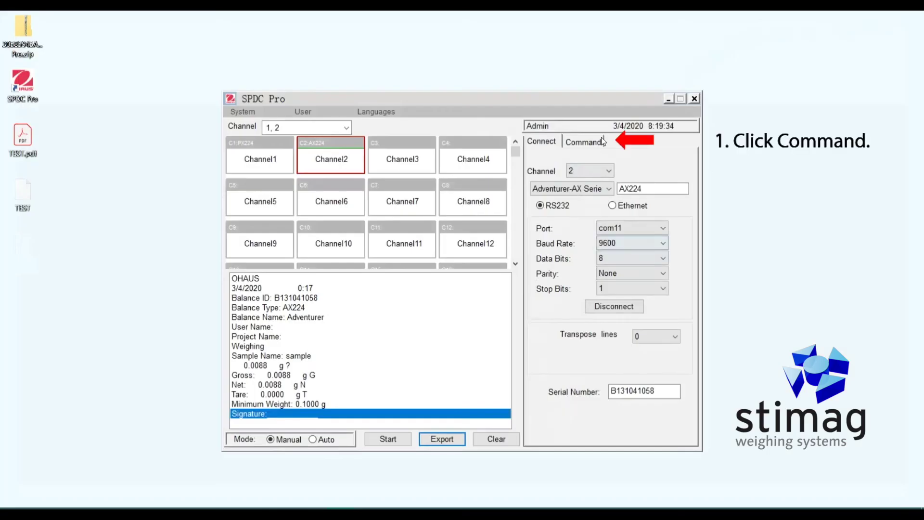
Send the P print command to channel 1, then to channel 2.
click(600, 143)
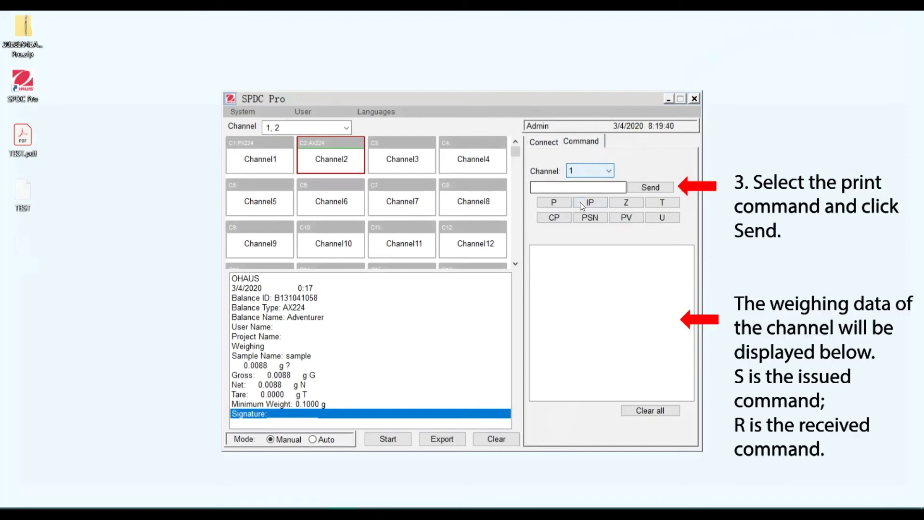
click(569, 204)
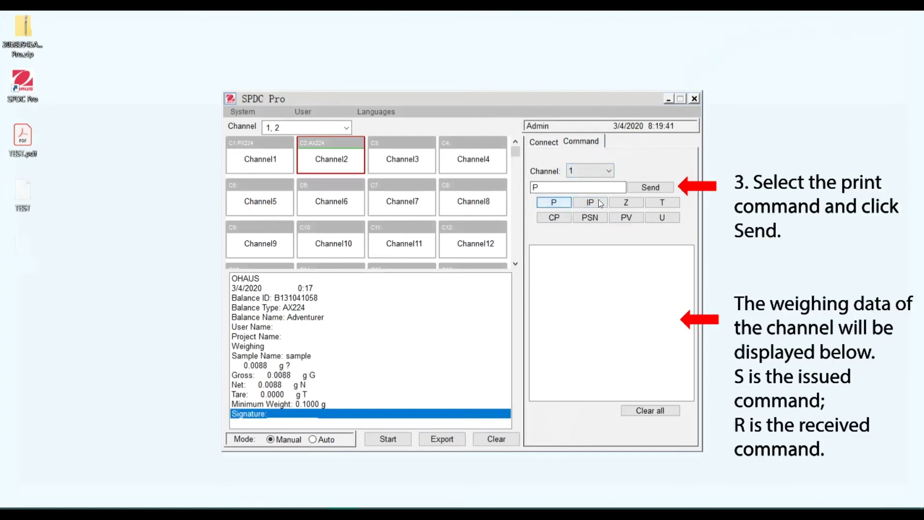
click(651, 190)
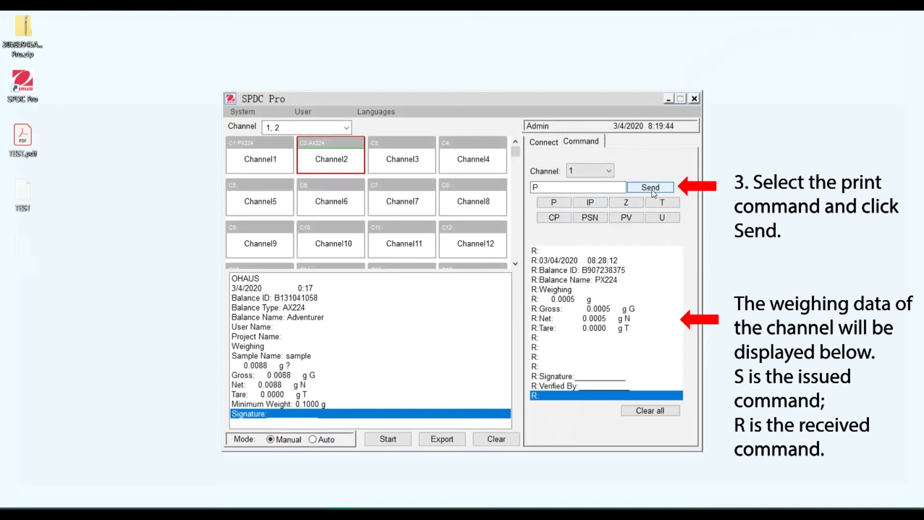
click(610, 171)
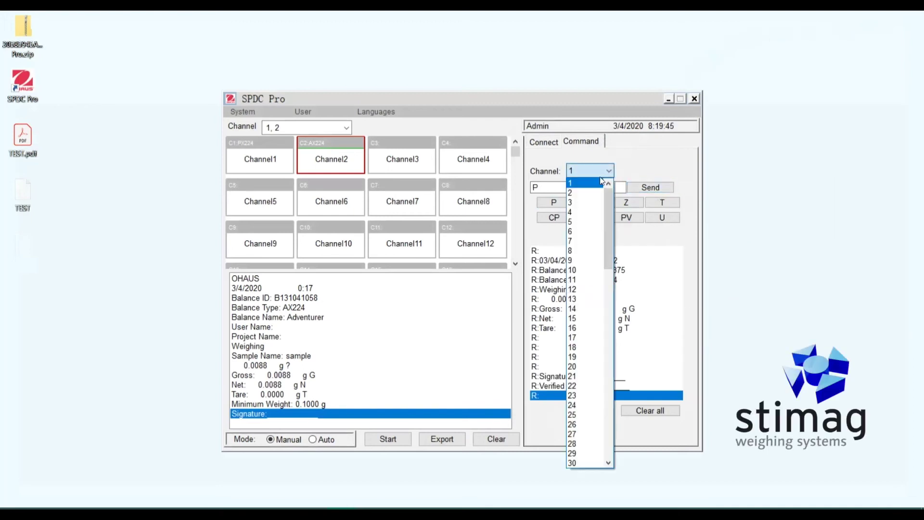
click(592, 192)
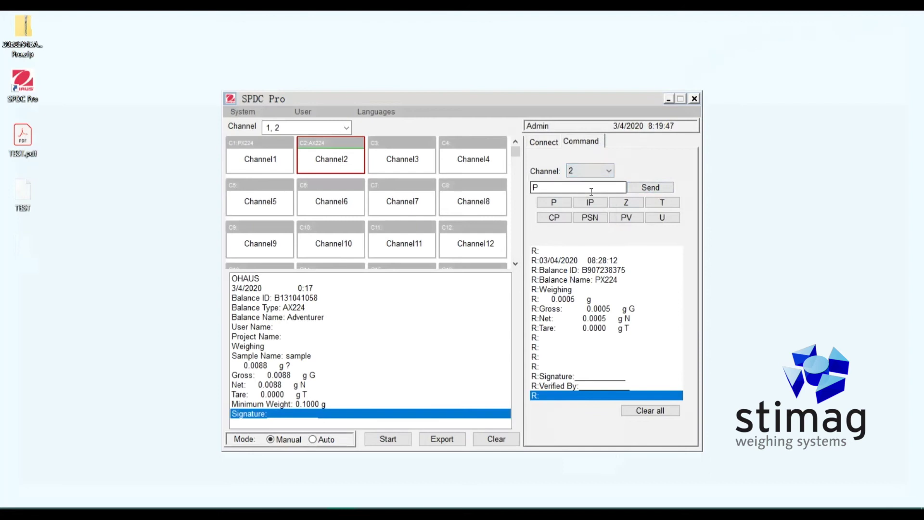
click(648, 187)
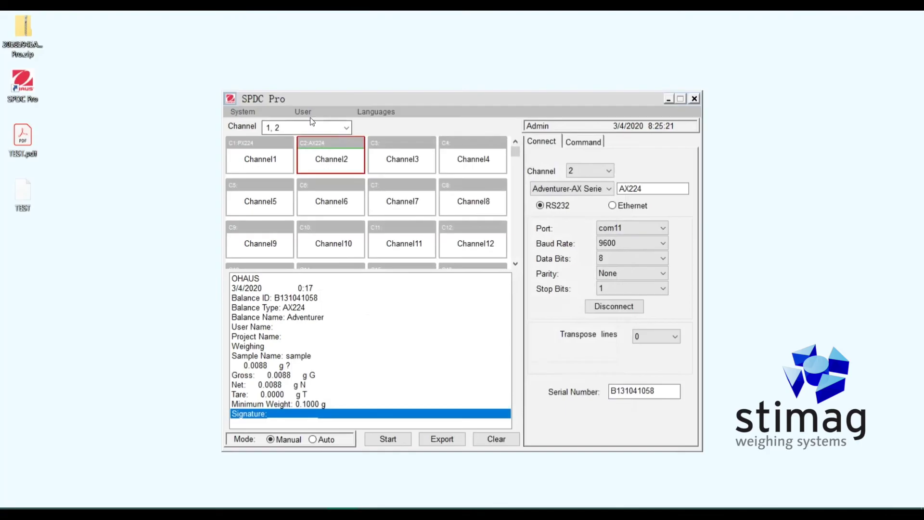
Open User > User Management and log in as Admin with the admin password in capitals.
click(304, 112)
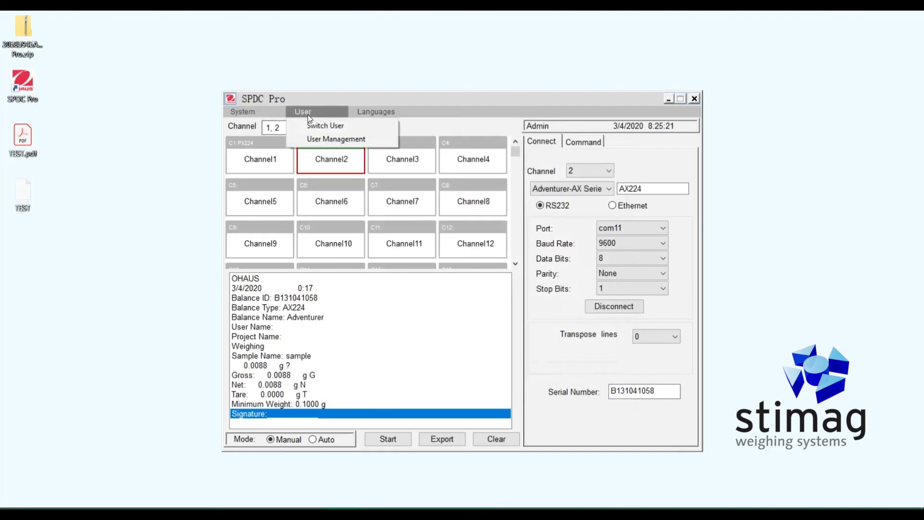
click(313, 141)
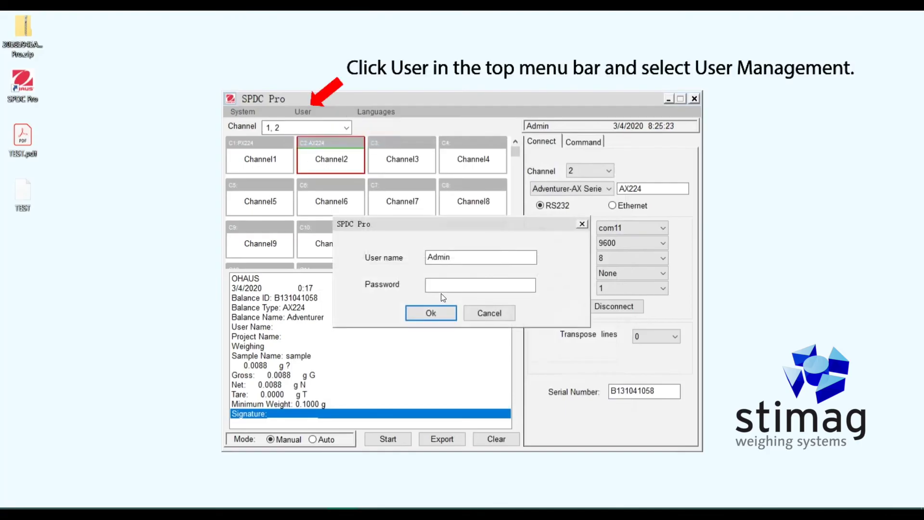
click(448, 284)
key(Caps_Lock)
text(OHAUS)
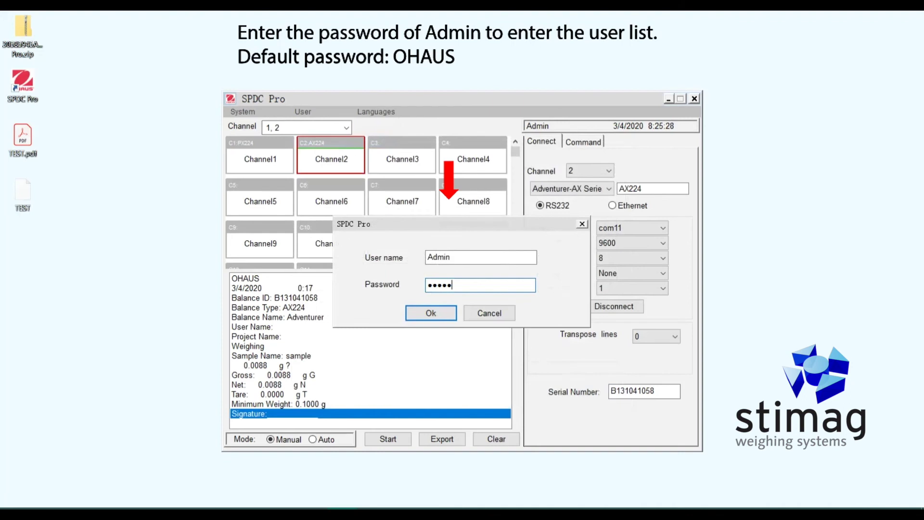
click(438, 311)
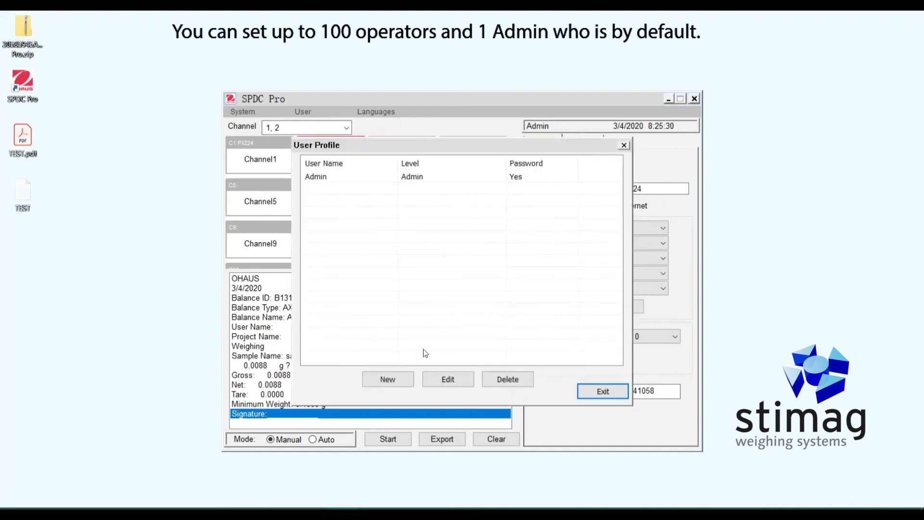
Open the Admin user's settings for review and close them unchanged.
click(424, 181)
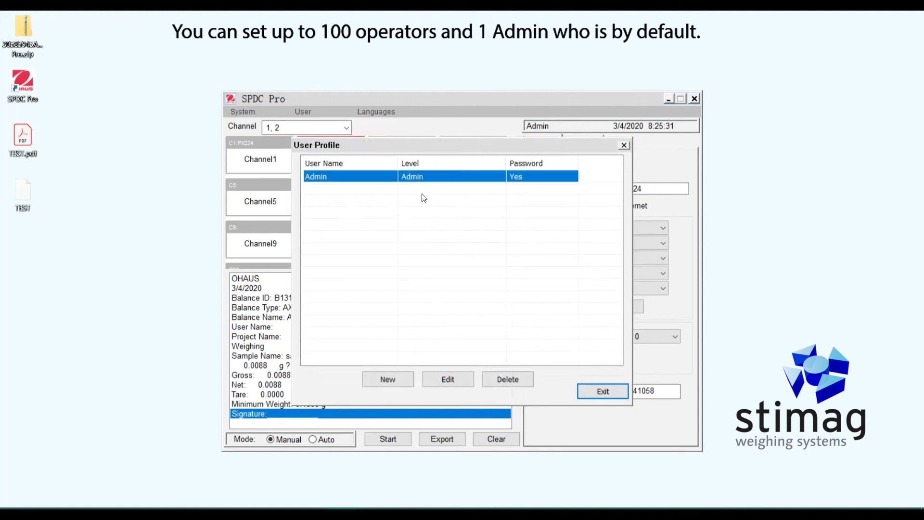
click(449, 378)
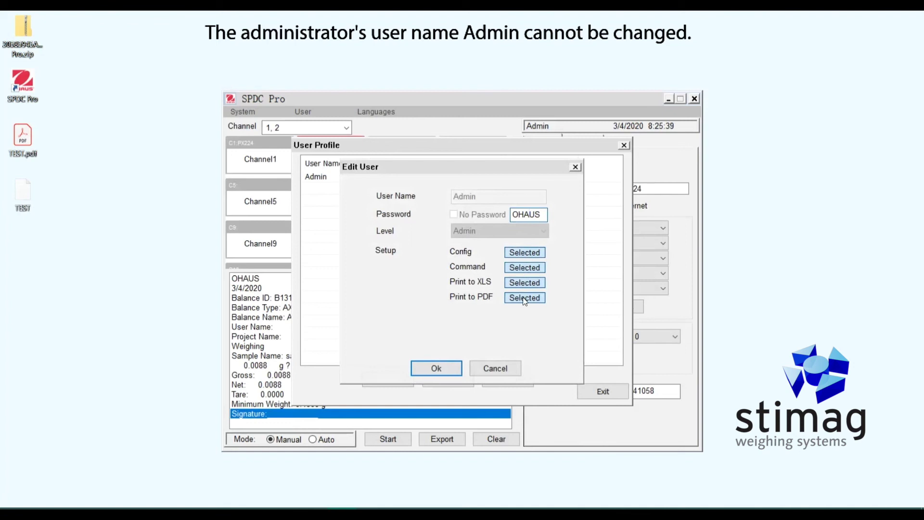
click(454, 374)
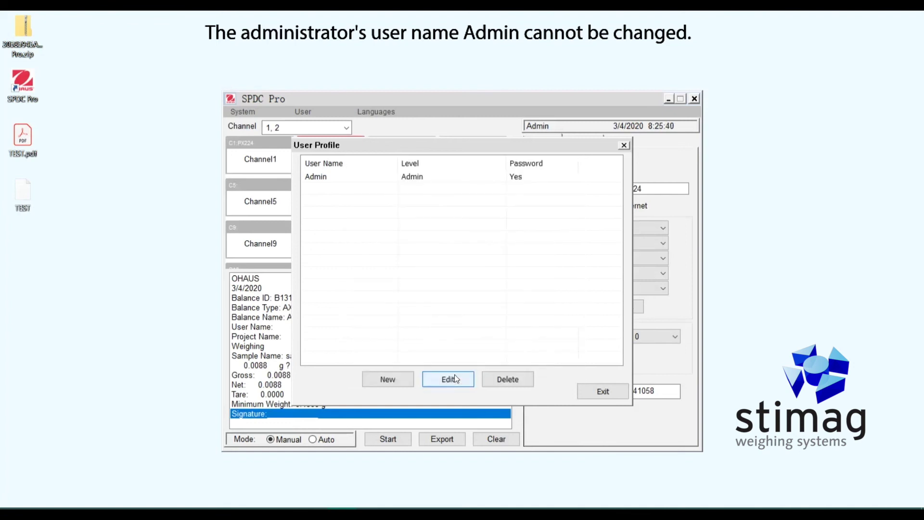
Start adding a new Operator-level user and enter the new user's name.
click(384, 378)
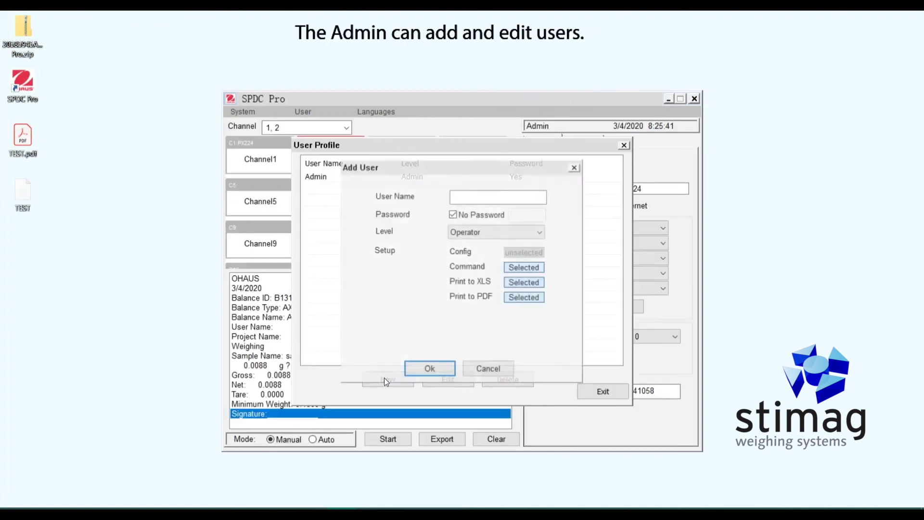
click(473, 195)
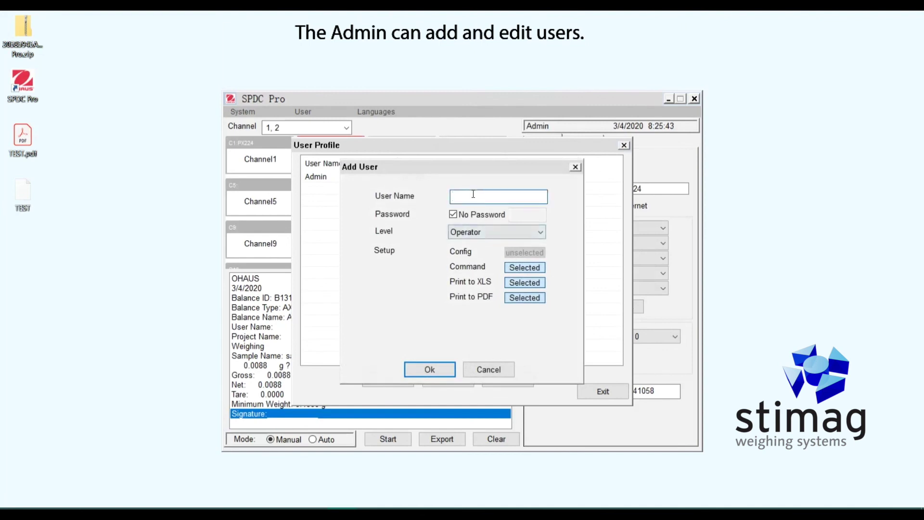
text(Mike)
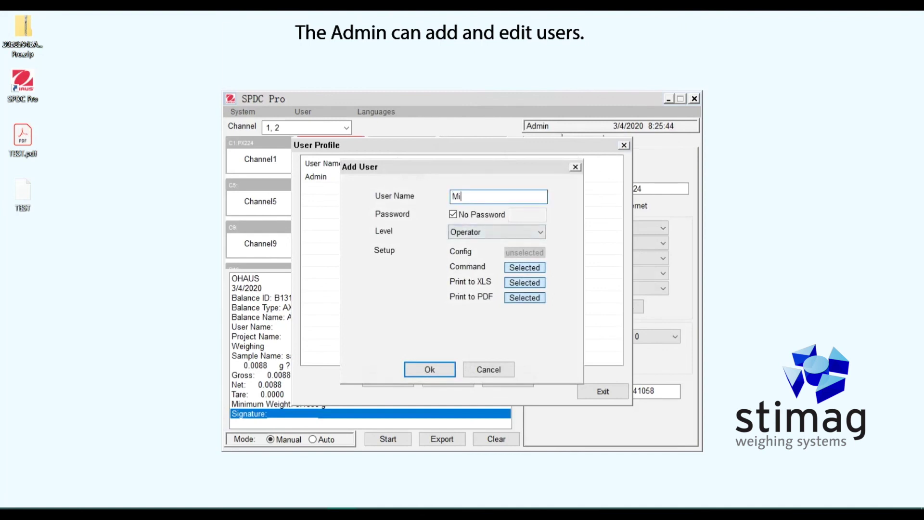